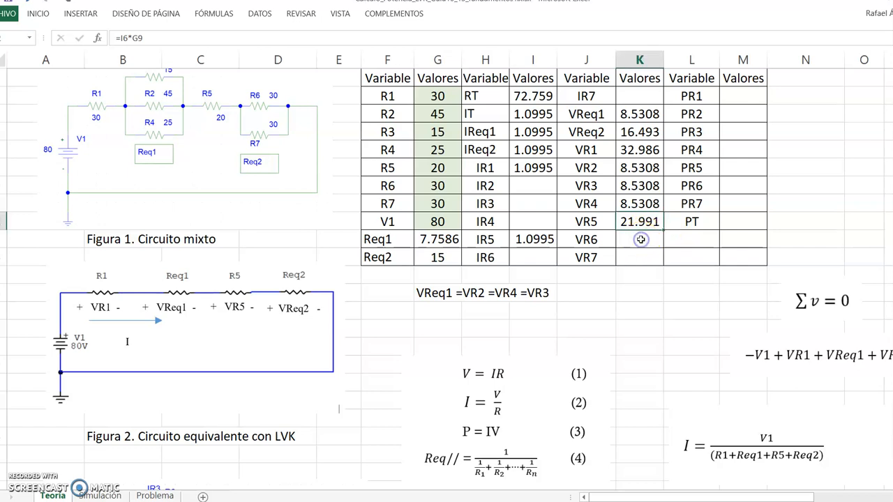
- Enter the note "VReq2= VR6 = VR7" in cell G17, directly below the VReq1 equality
click(428, 313)
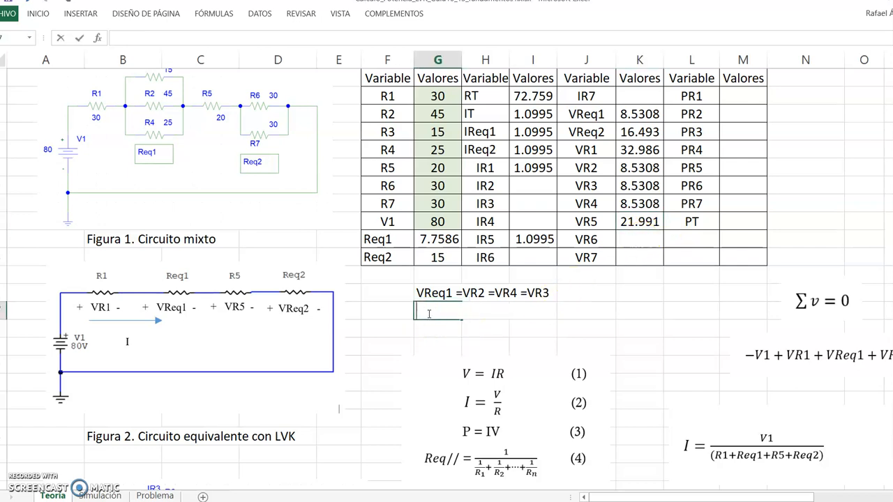
text(VRE)
key(BackSpace)
text(eq2= VR6 = VR)
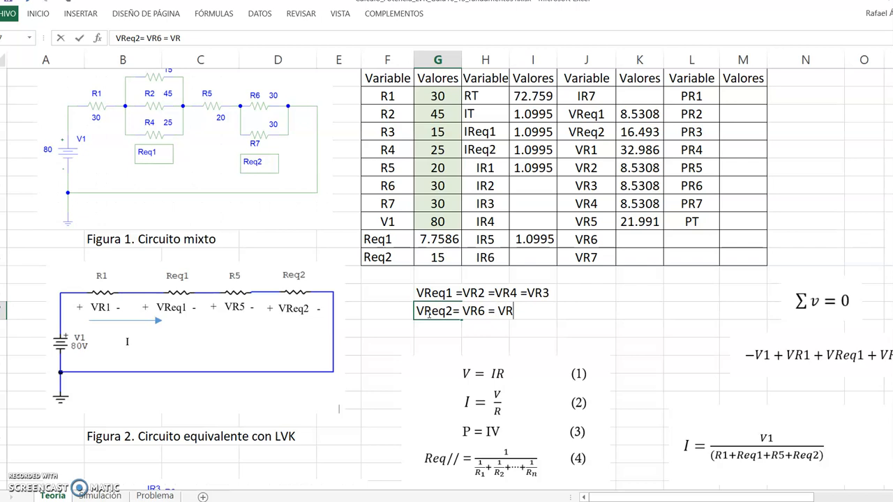
key(Return)
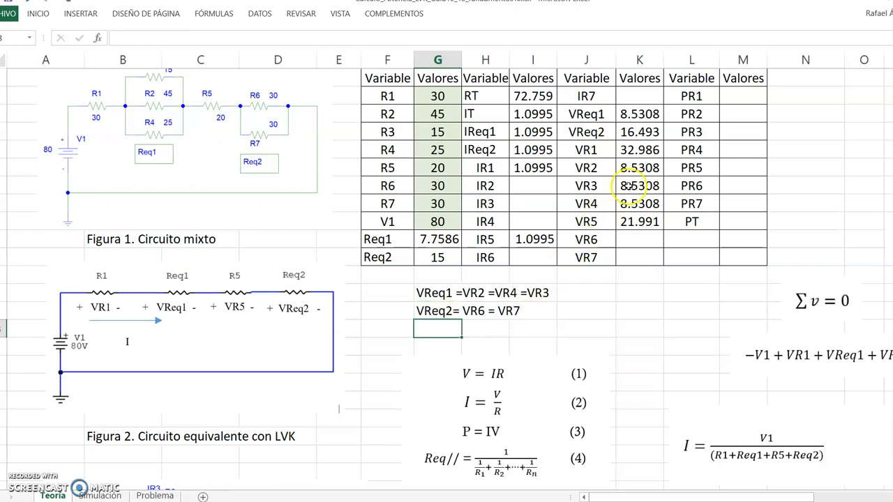
- Set both VR6 in K13 and VR7 in K14 equal to the VReq2 value with =K7
click(632, 242)
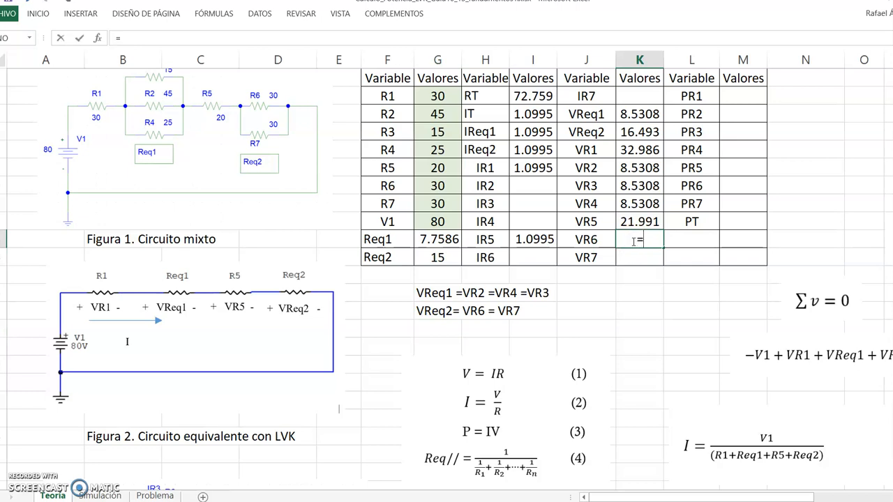
click(632, 133)
key(Return)
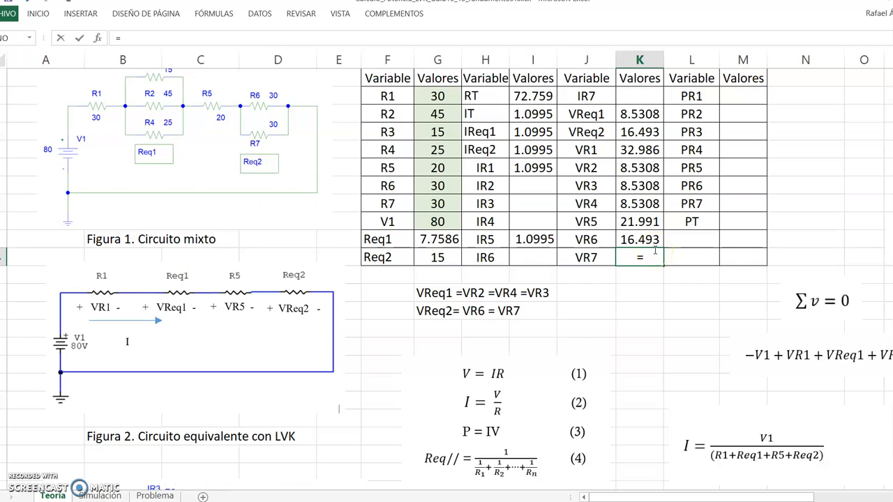
click(647, 132)
key(Return)
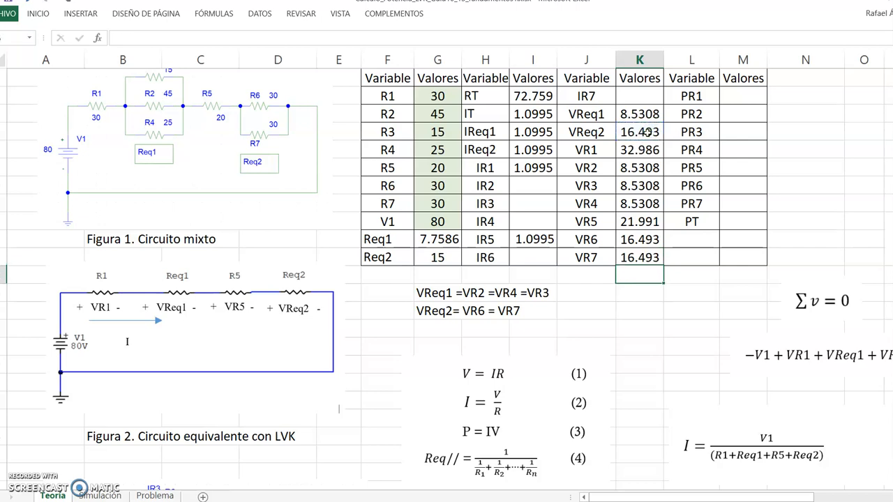
click(653, 241)
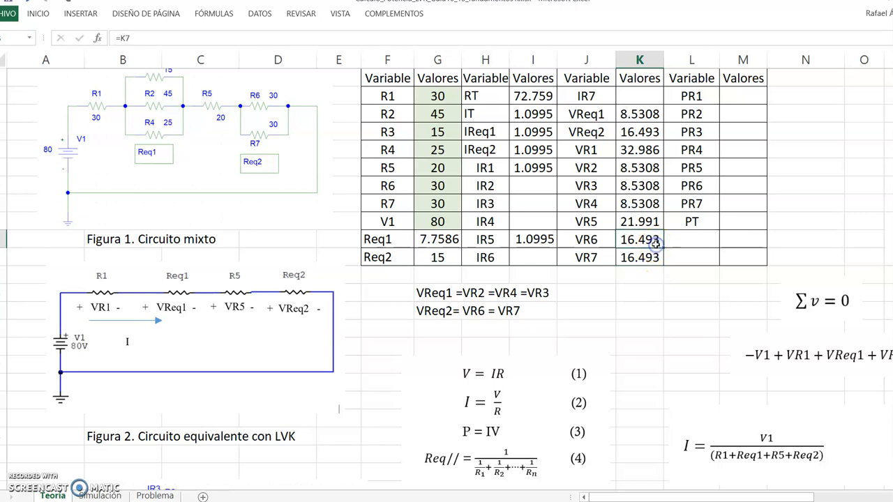
drag(649, 114, 648, 259)
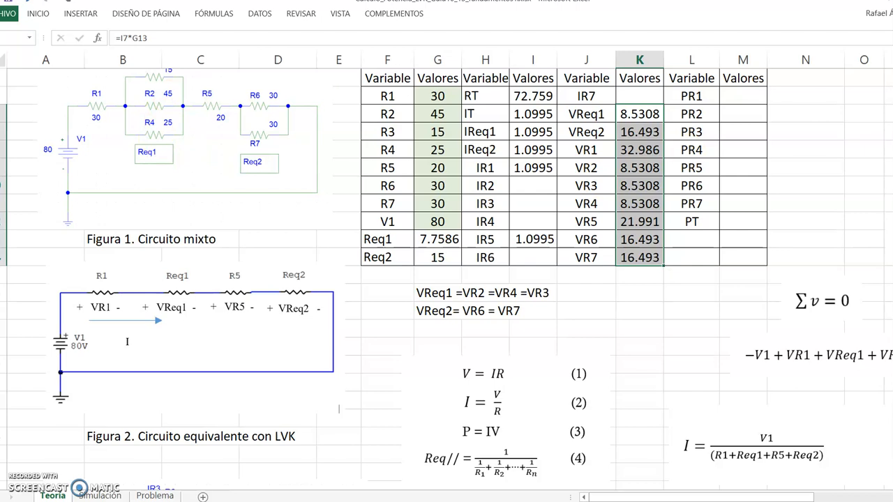
scroll(772, 120, up, 1)
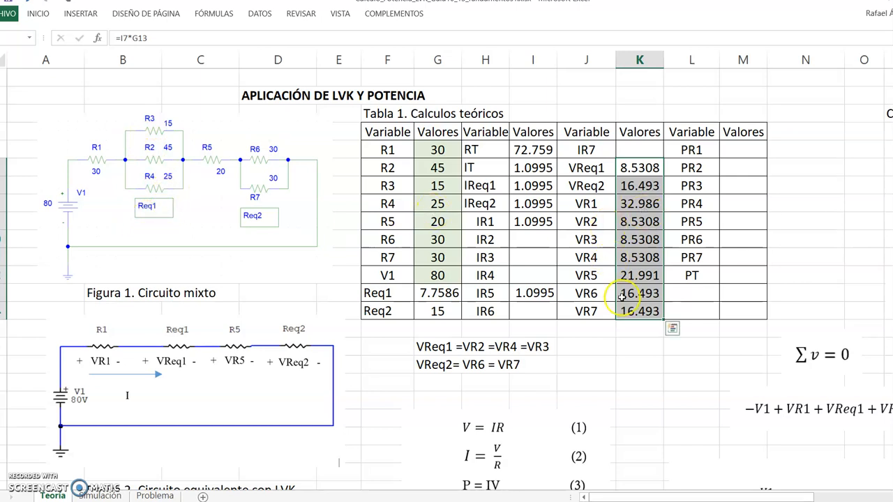
click(642, 163)
click(636, 237)
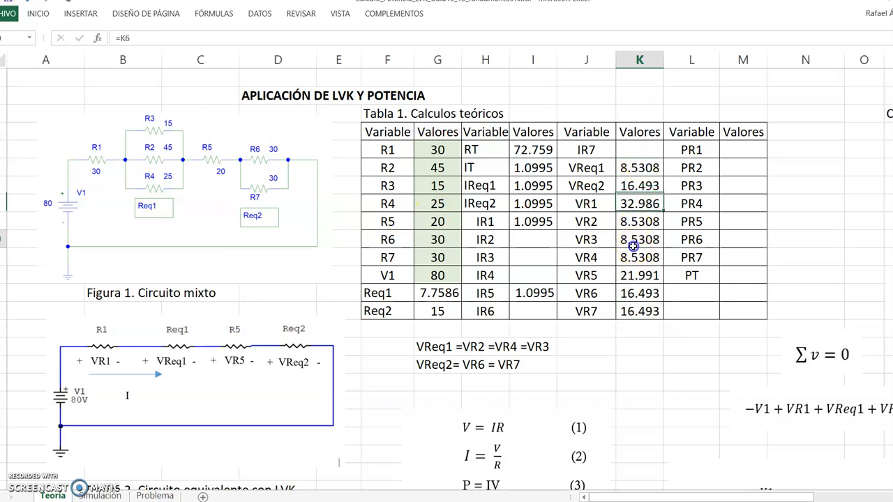
- Shift the formula picture up slightly and calculate IR2 in I10 as VR2 divided by R2 (=K9/G6)
click(524, 241)
drag(497, 451, 495, 431)
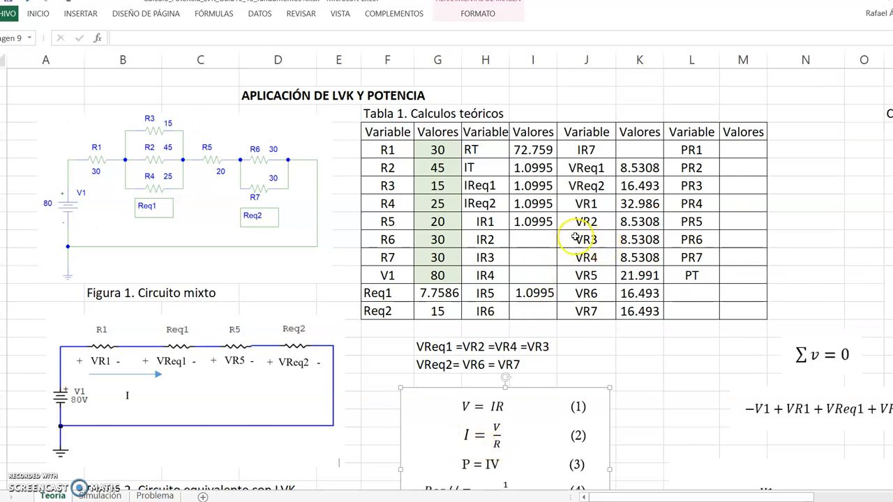
click(528, 243)
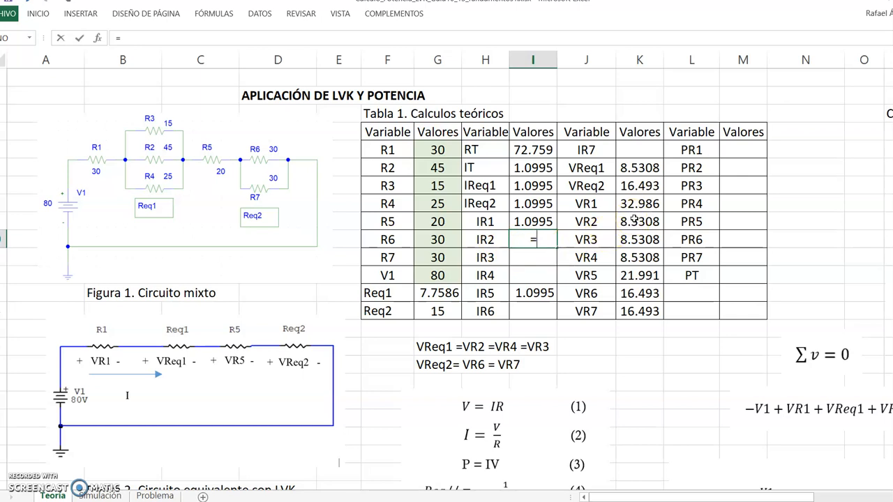
click(633, 221)
text(/)
click(435, 167)
key(Return)
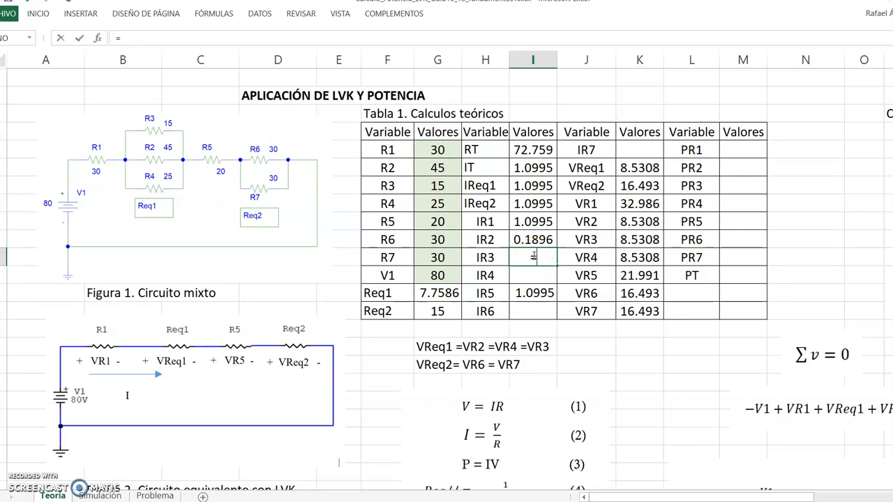
- Calculate IR3 in I11 as VR3 divided by R3 (=K10/G7)
text(=)
click(643, 240)
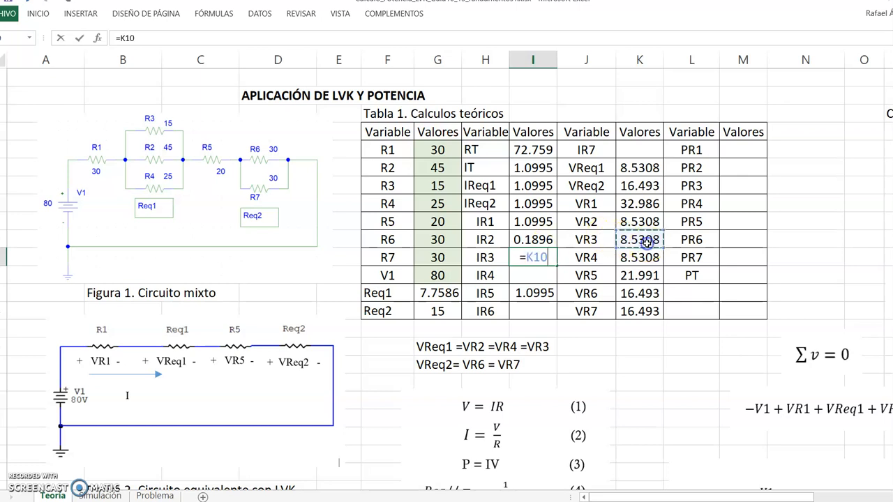
text(/)
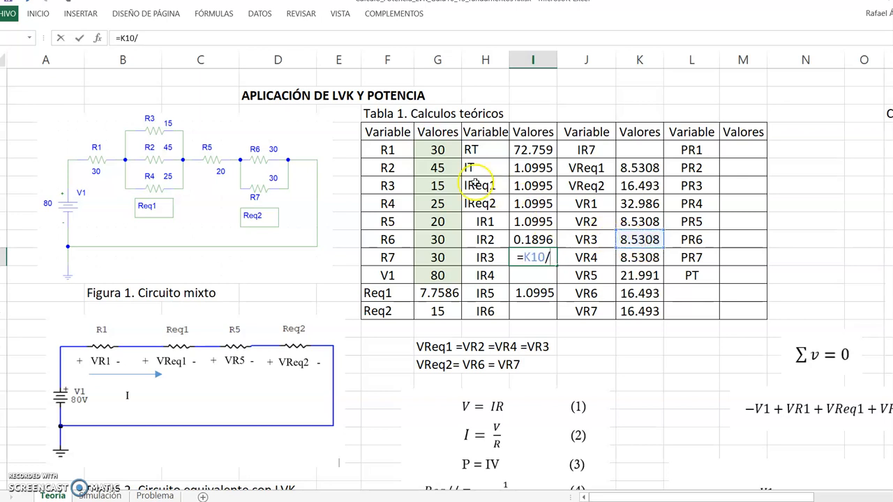
click(432, 184)
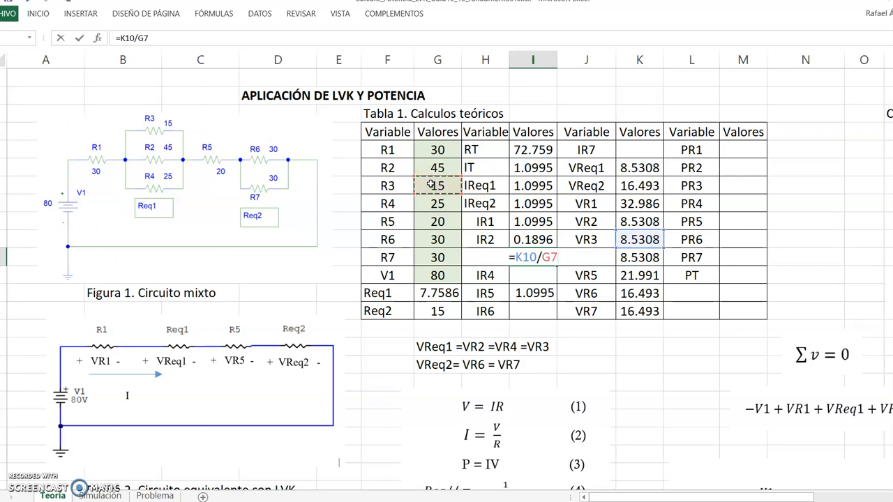
key(Return)
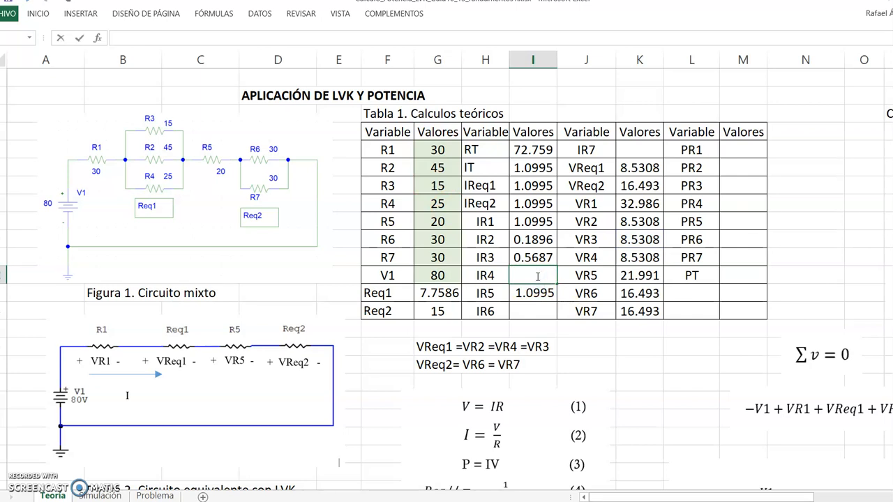
- Calculate IR4 in I12 as VR4 divided by R4 (=K11/G8)
text(=)
click(639, 257)
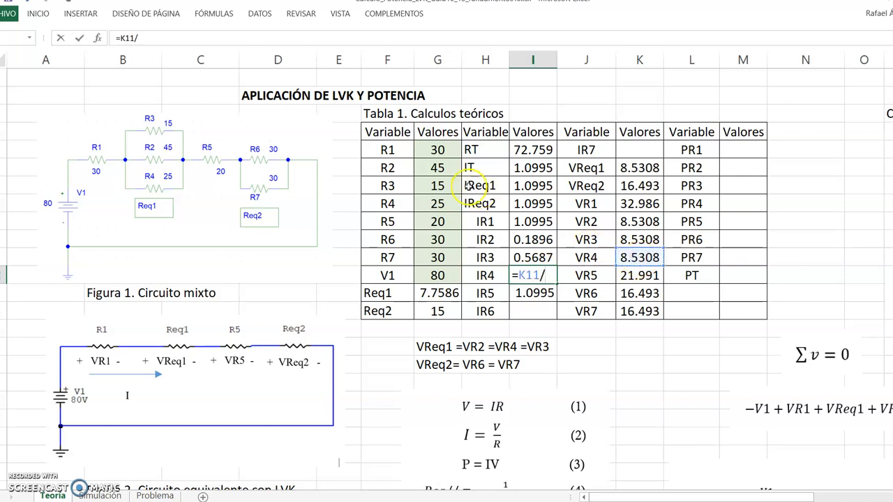
click(437, 202)
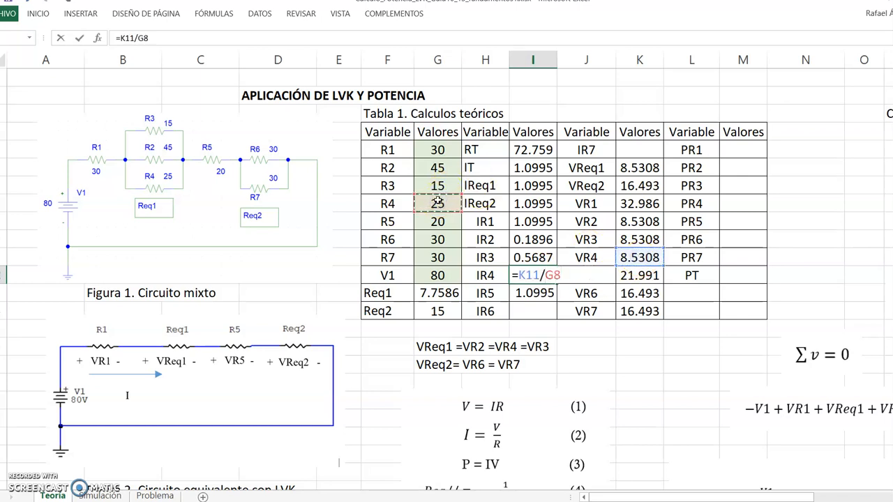
key(Return)
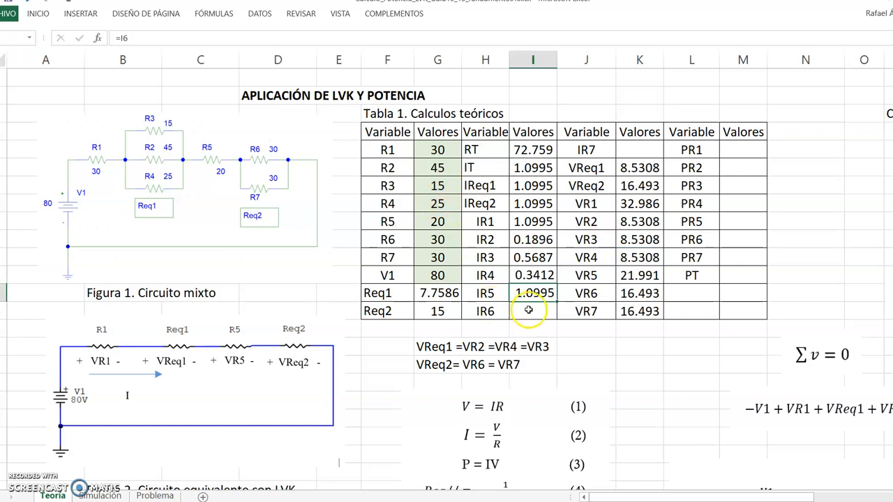
- Calculate IR6 in I14 as VR6 divided by R6 (=K13/G10)
click(529, 309)
double_click(529, 310)
text(=)
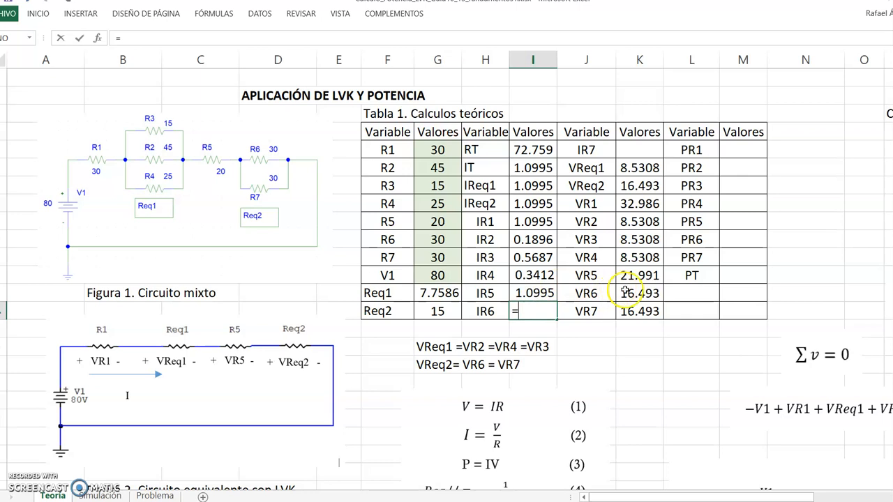
click(638, 293)
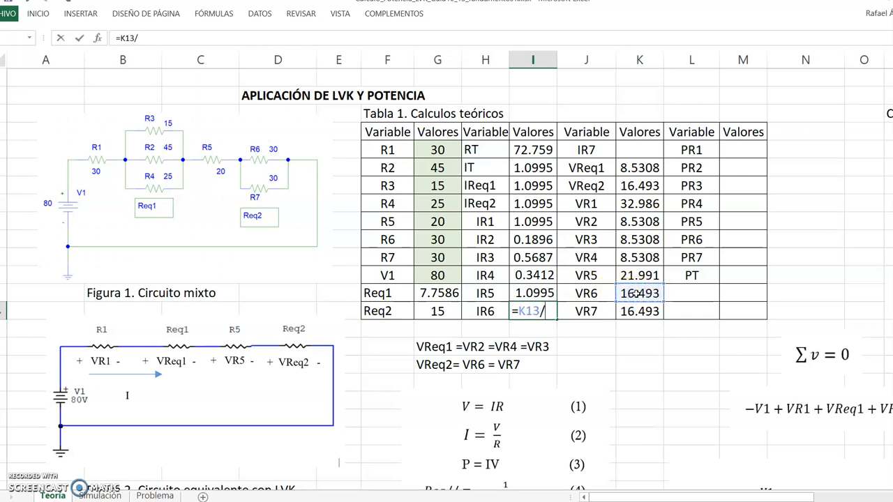
click(445, 245)
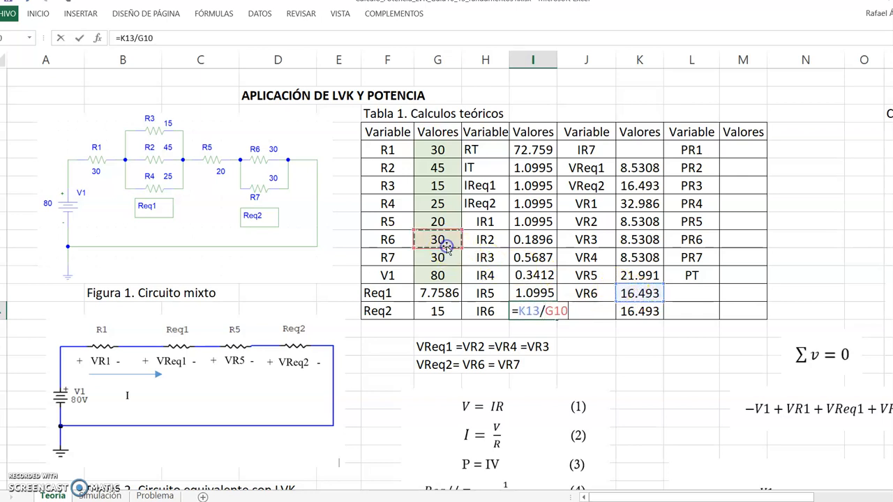
key(Return)
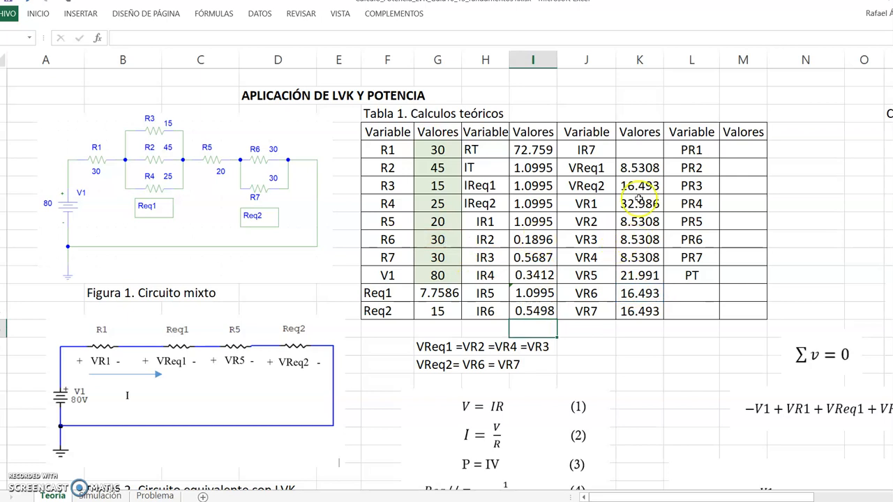
- Calculate IR7 in K5 as VR7 divided by R7 (=K14/G11)
click(642, 150)
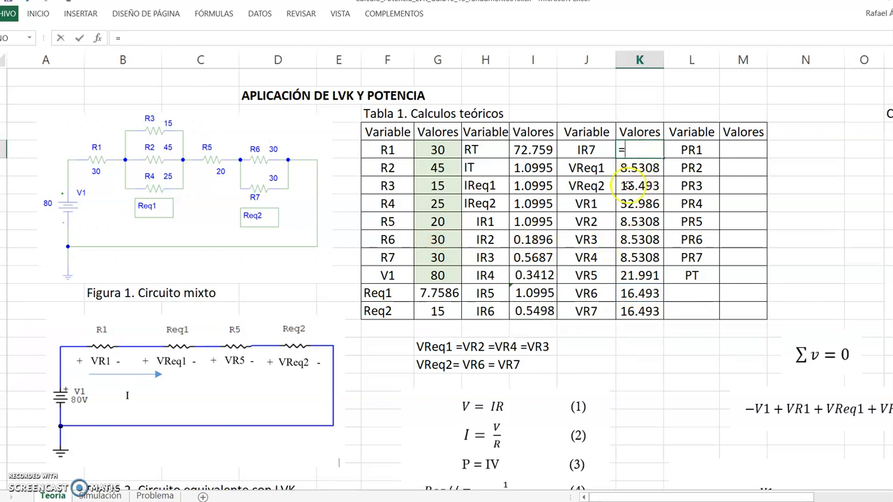
click(638, 311)
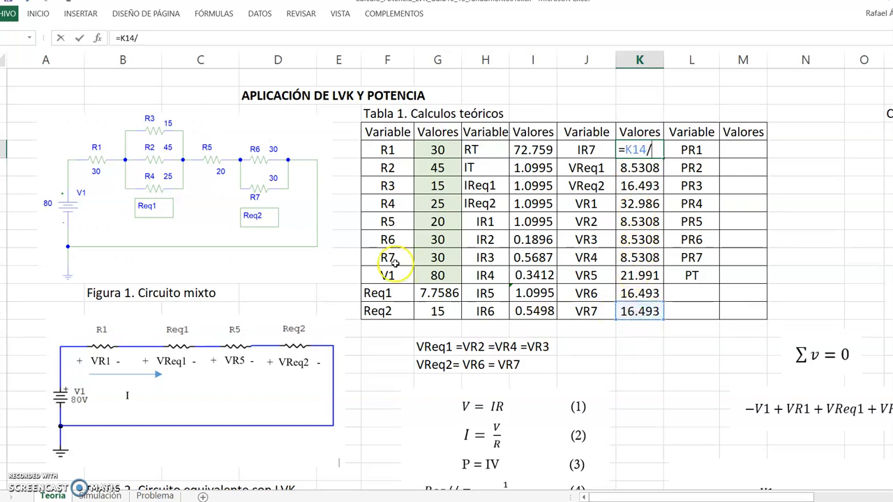
text(/)
click(436, 259)
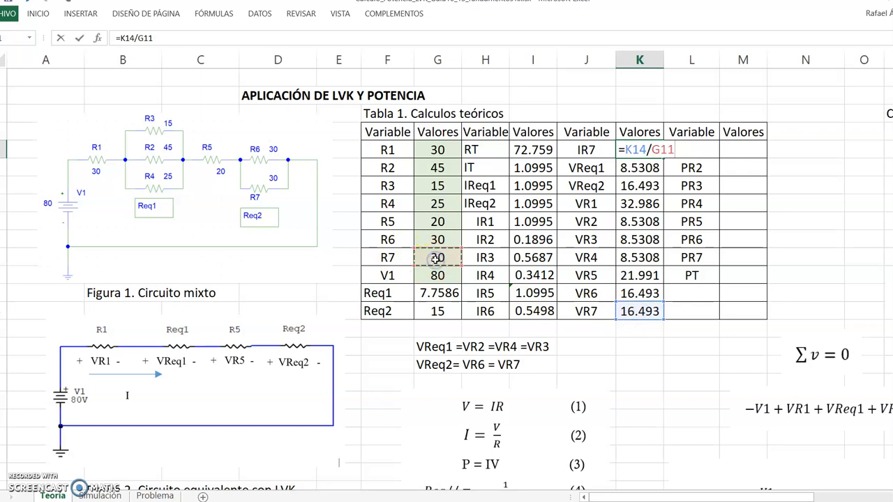
key(Return)
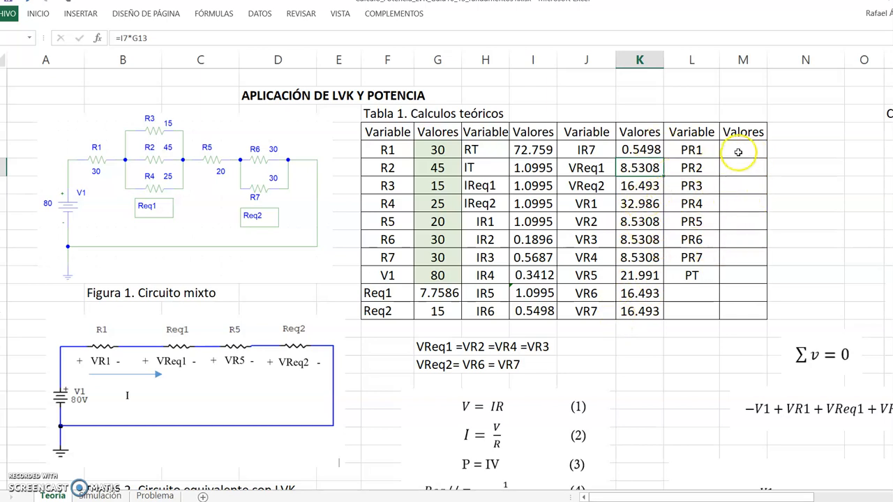
- Move the formula picture up to just below the theoretical calculations table and deselect it
drag(508, 434, 508, 372)
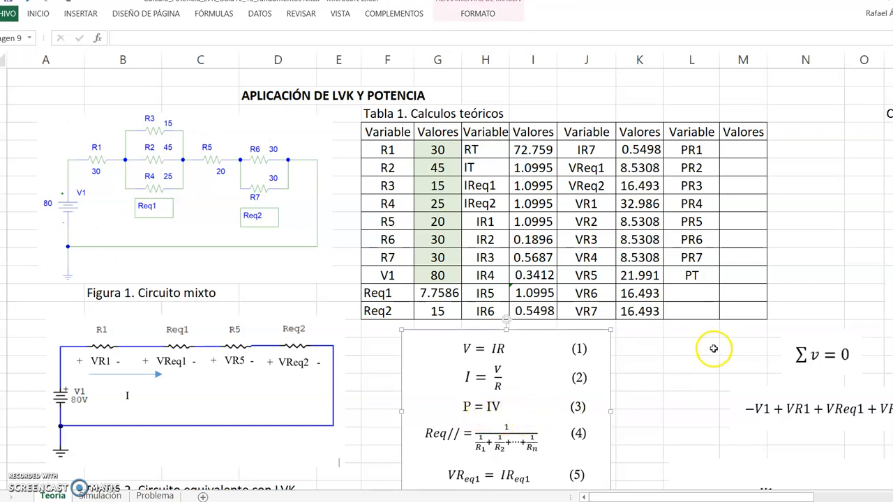
click(713, 348)
- Calculate PR1 in M5 as VR1 times IR1 (=K8*I9)
click(743, 147)
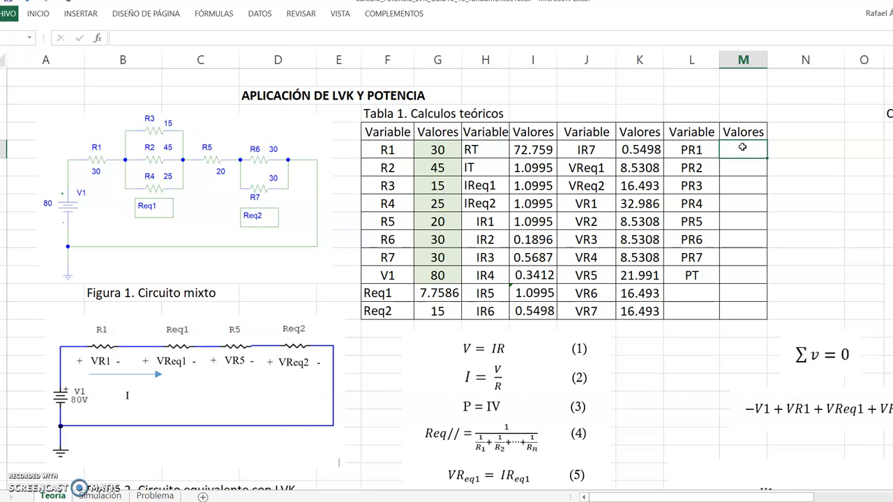
text(=)
click(636, 203)
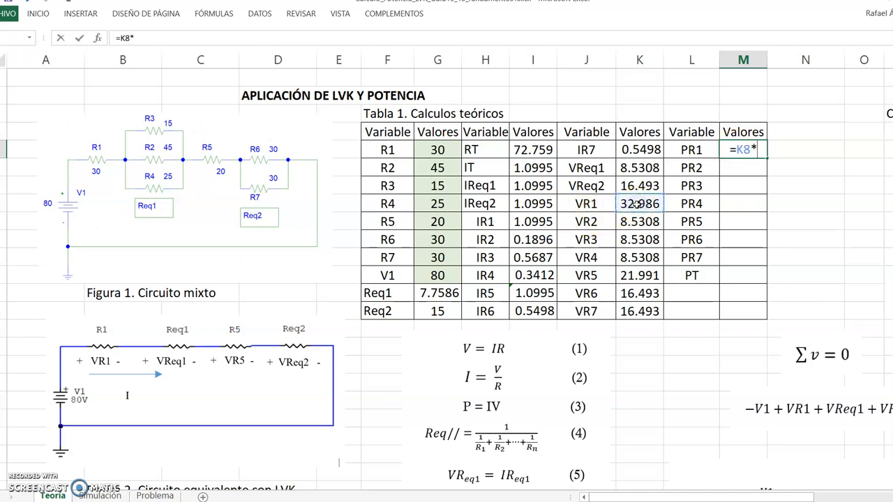
click(533, 221)
key(Return)
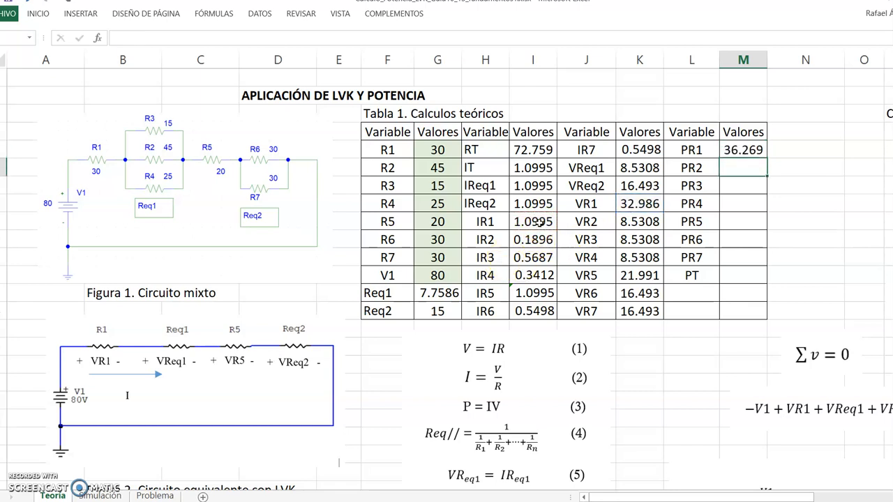
- Clear the PR1 formula in M5 and re-enter it as IR1 times VR1 (=I9*K8)
click(741, 163)
click(744, 151)
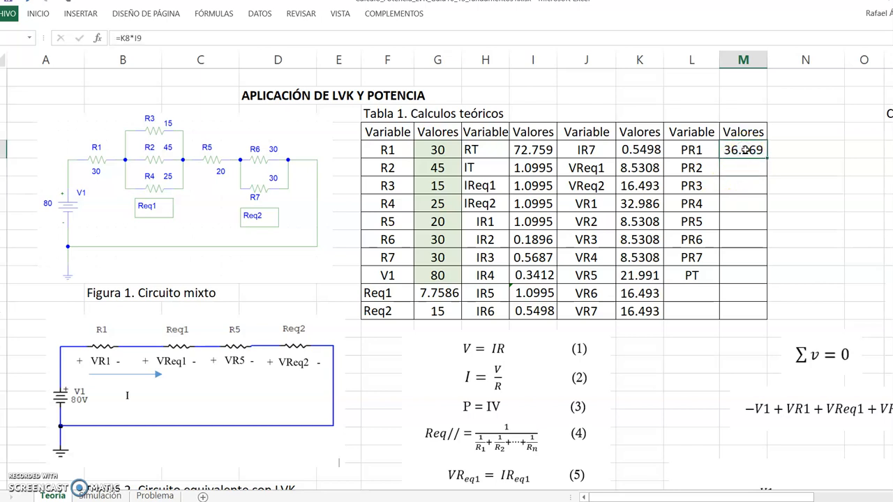
key(Delete)
click(747, 155)
text(=)
click(540, 221)
text(*)
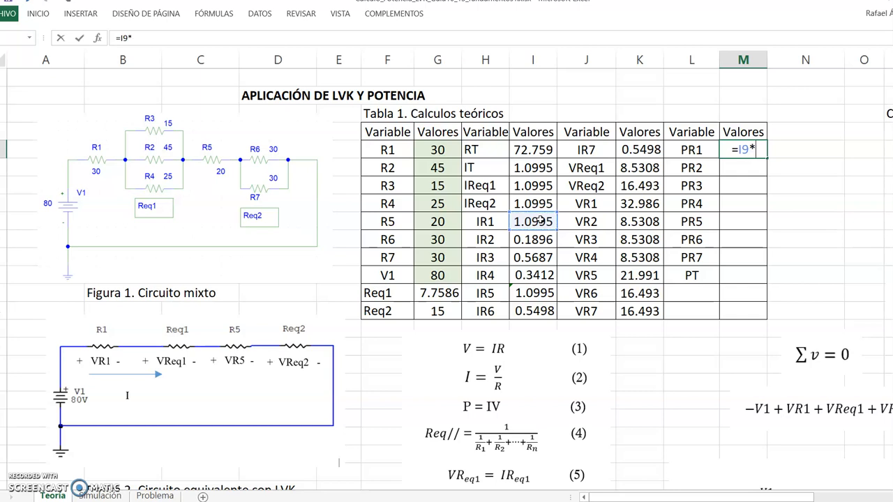
click(640, 204)
key(Return)
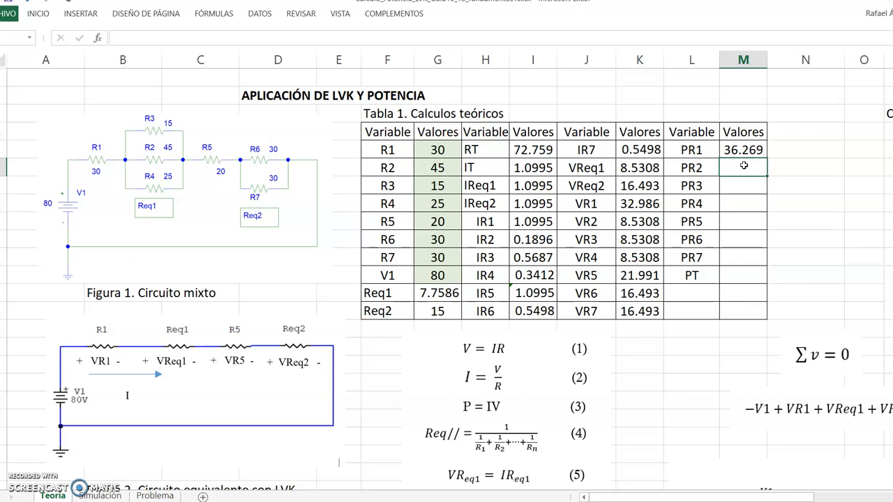
- Calculate PR2 in M6 as VR2 times IR2 (=K9*I10)
click(639, 221)
text(*)
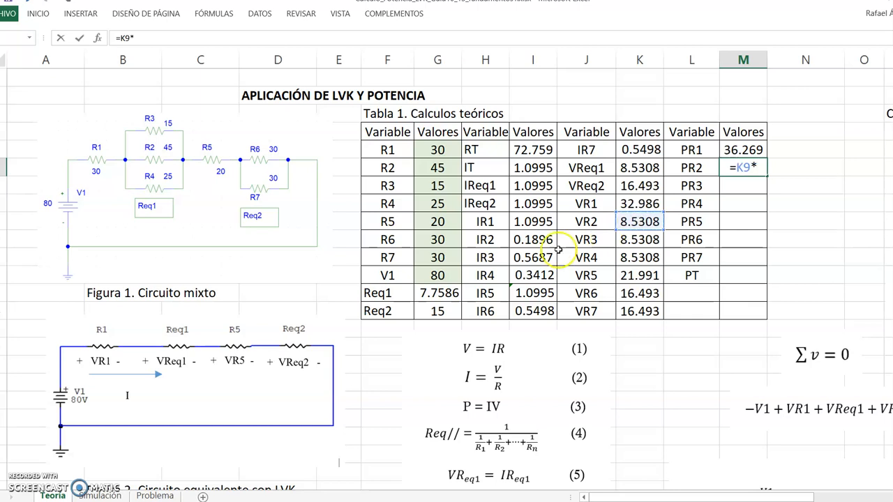
click(533, 239)
key(Return)
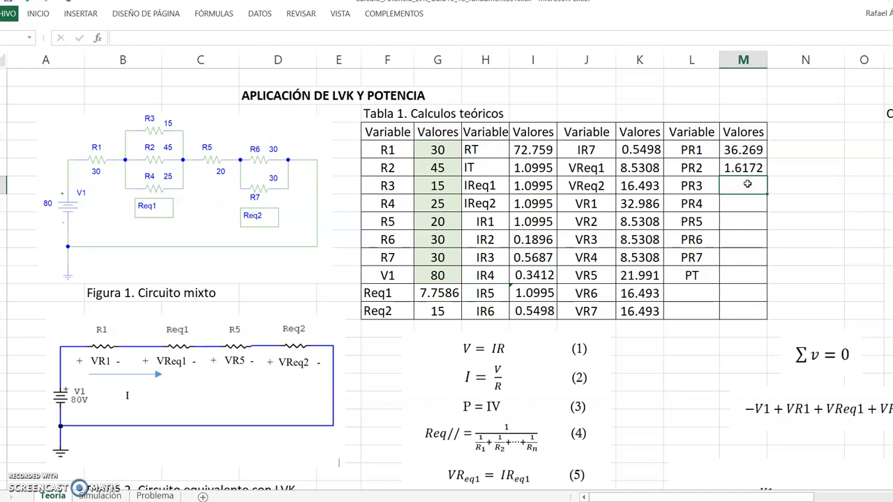
- Calculate PR3 in M7 as VR3 times IR3 (=K10*I11)
text(=)
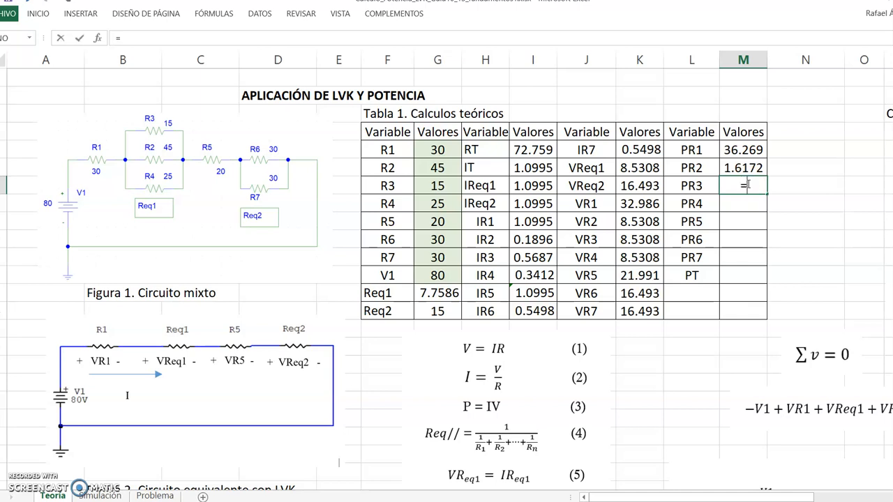
click(640, 234)
text(*)
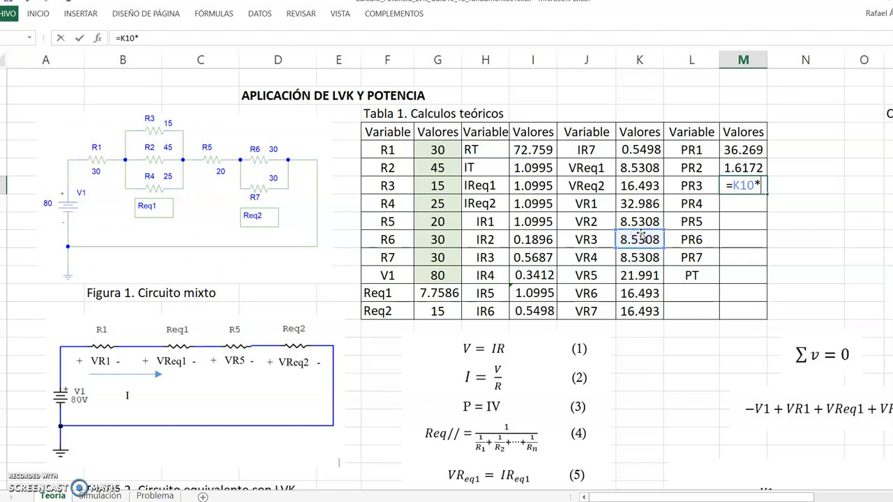
click(540, 258)
key(Return)
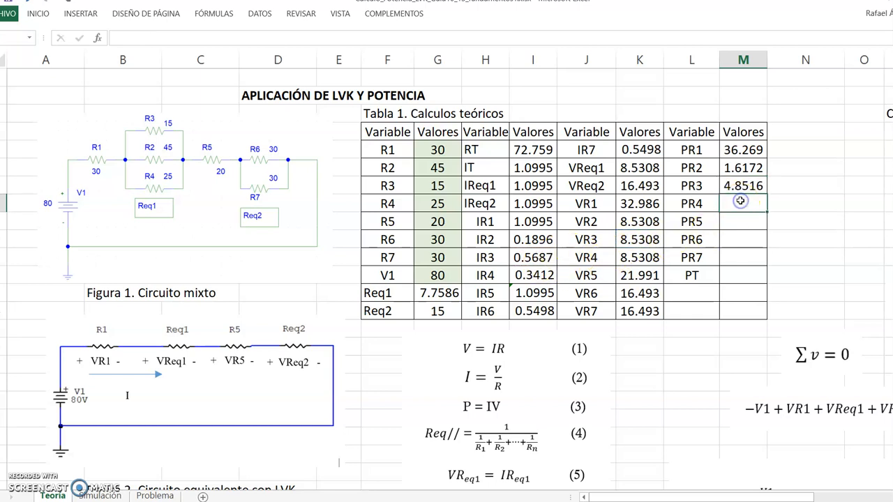
- Calculate PR4 in M8 as VR4 times IR4 (=K11*I12)
text(=)
click(637, 257)
text(*)
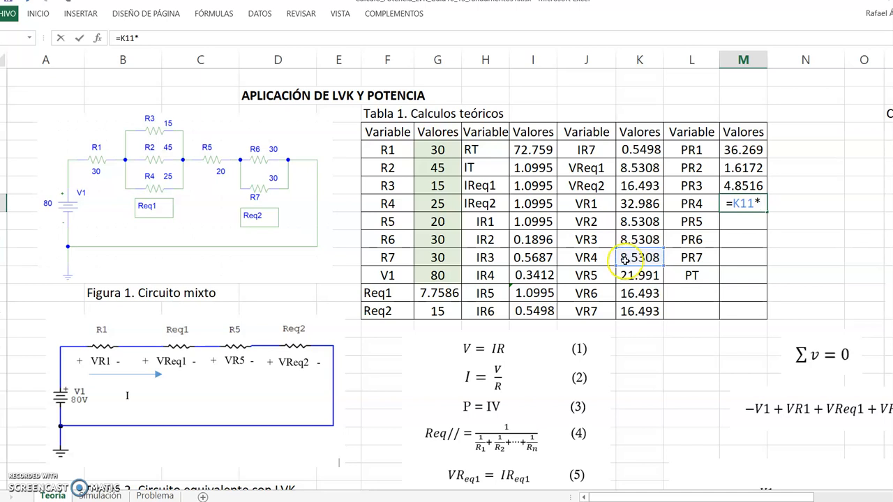
click(532, 276)
key(Return)
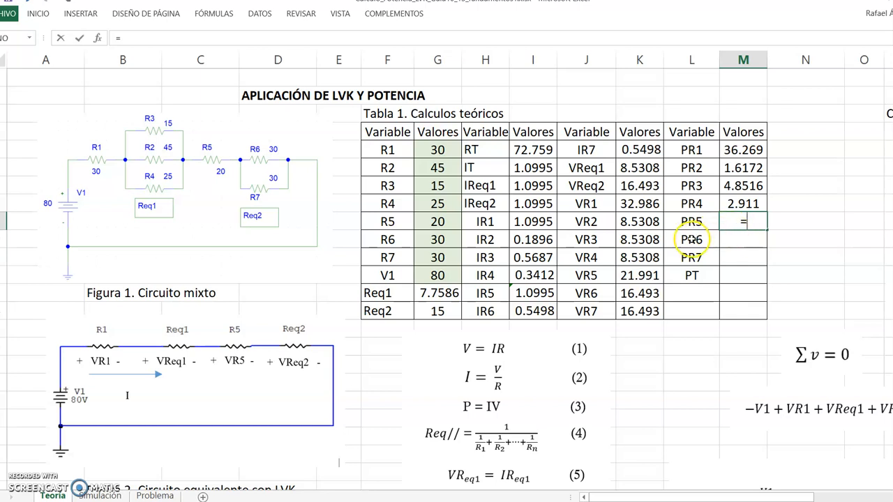
- Calculate PR5 in M9 as VR5 times IR5 (=K12*I13)
text(=)
click(640, 277)
text(*)
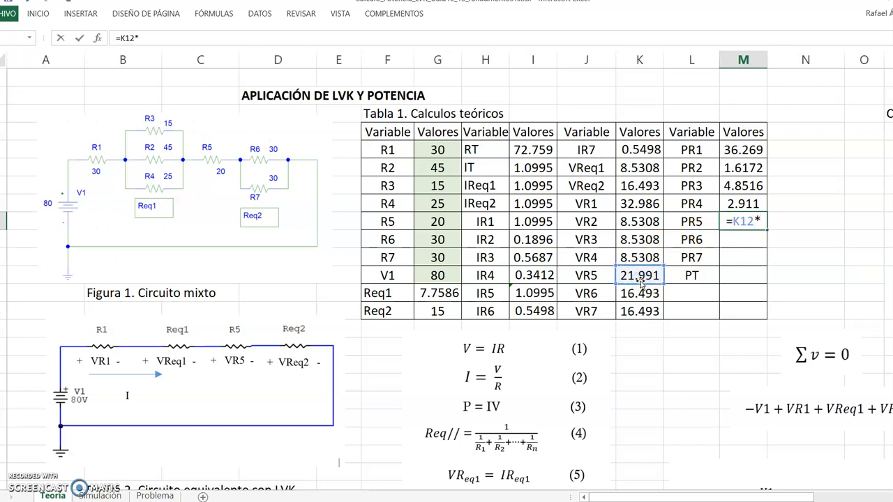
click(544, 294)
key(Return)
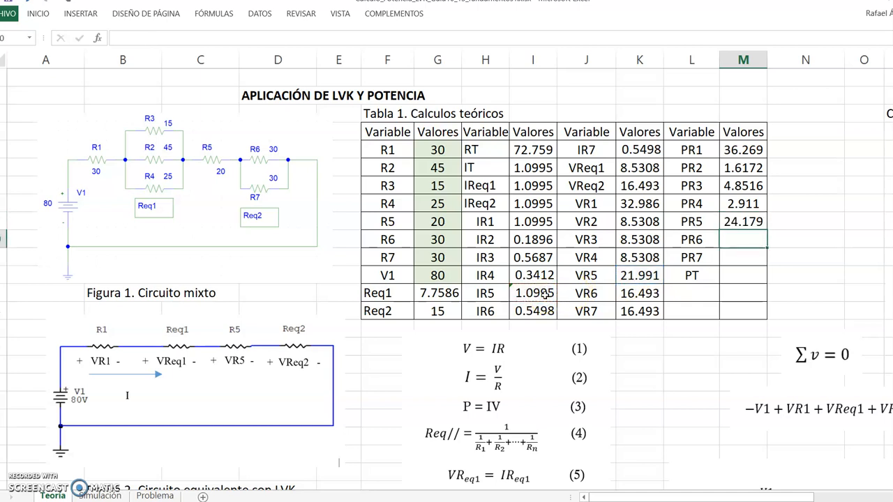
- Calculate PR6 in M10 as VR6 times IR6 (=K13*I14)
text(=)
click(640, 293)
text(*)
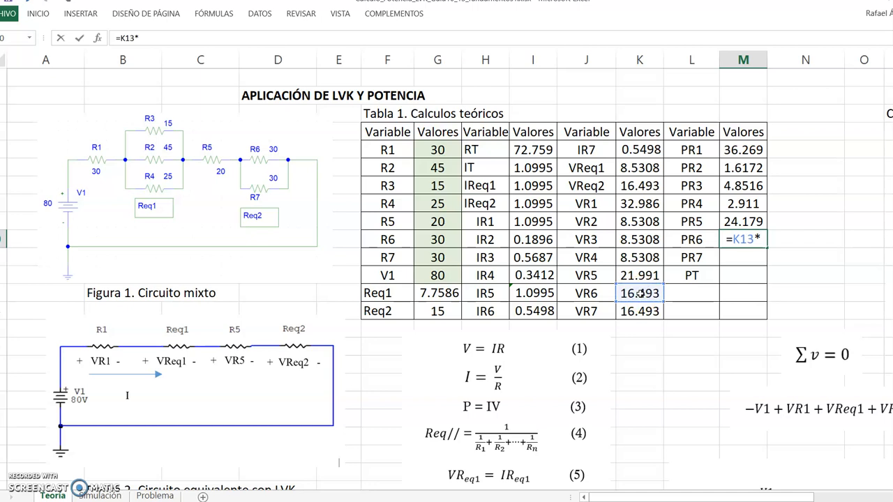
click(533, 312)
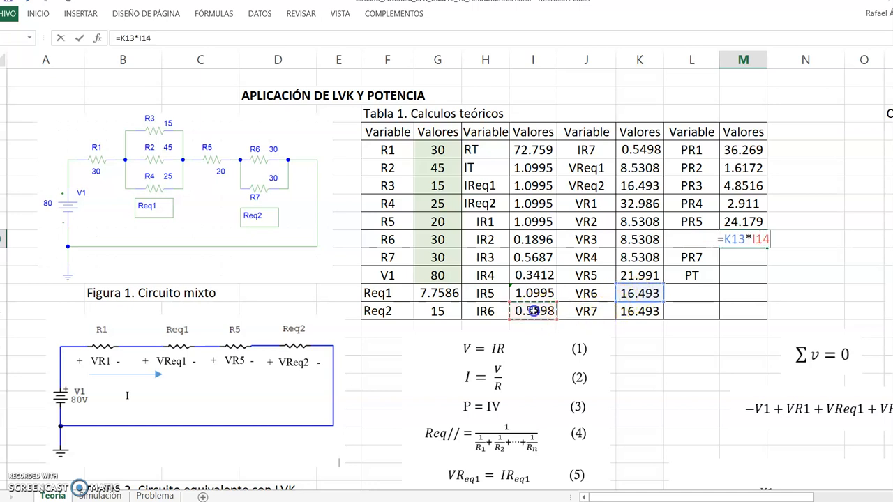
key(Return)
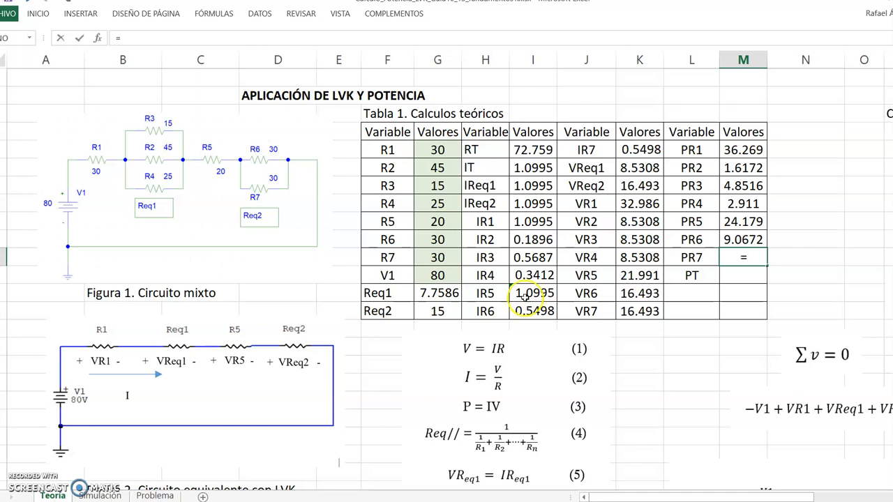
- Calculate PR7 in M11 as VR7 times IR7 (=K14*K5)
click(638, 311)
text(*)
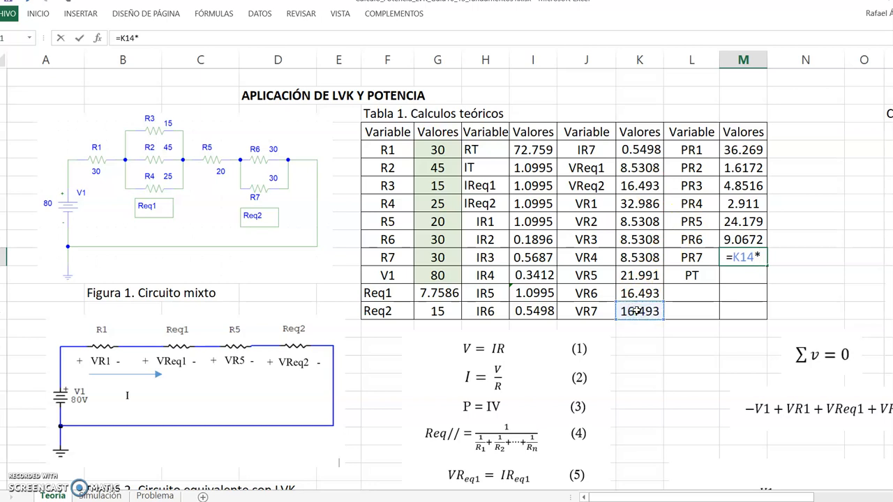
click(640, 150)
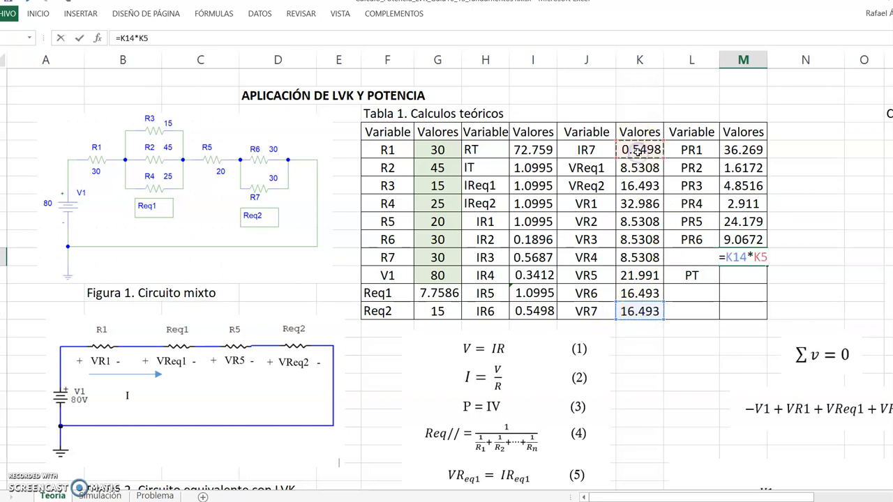
key(Return)
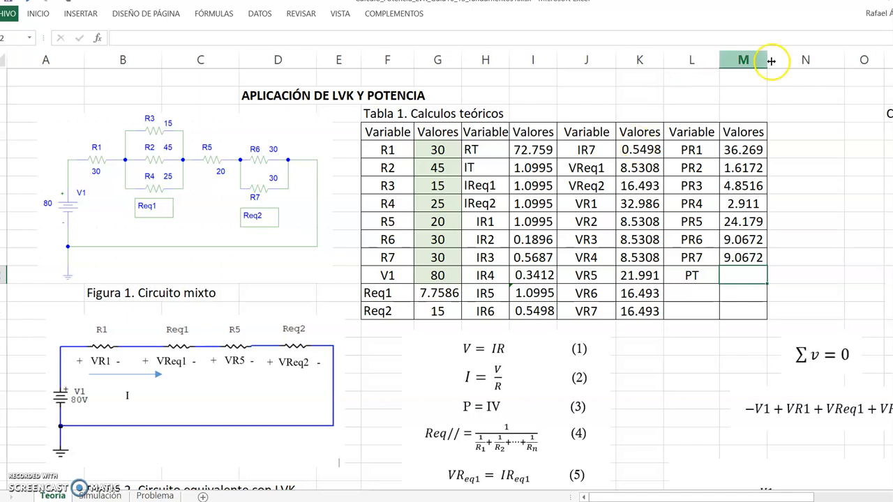
- Enter the note "PT= VT*IT" in L16, below the theoretical calculations table
click(667, 346)
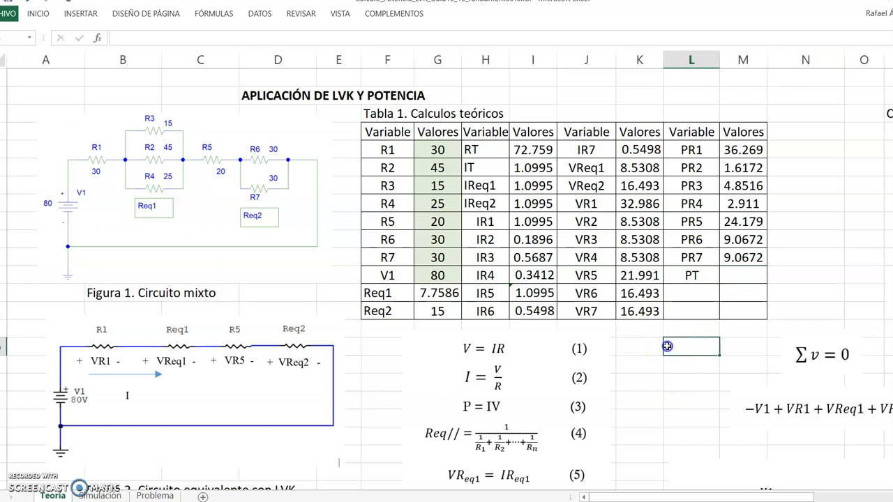
text(PT= VT*)
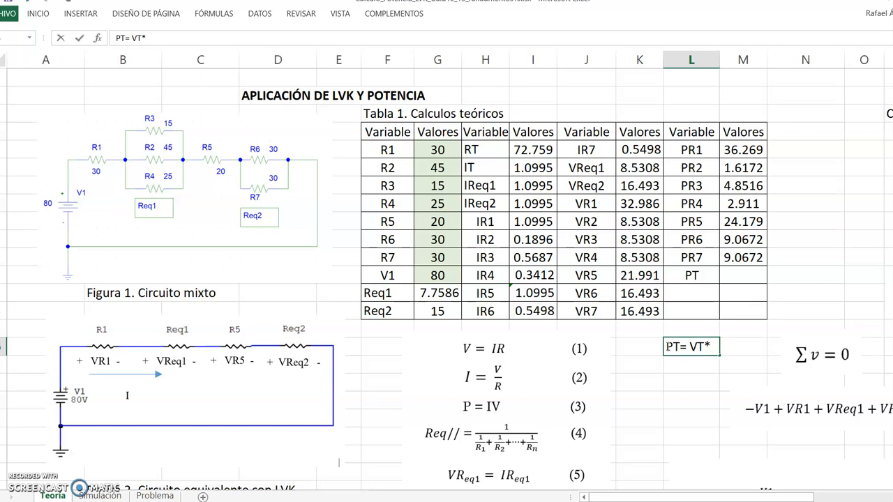
text(IT)
key(Return)
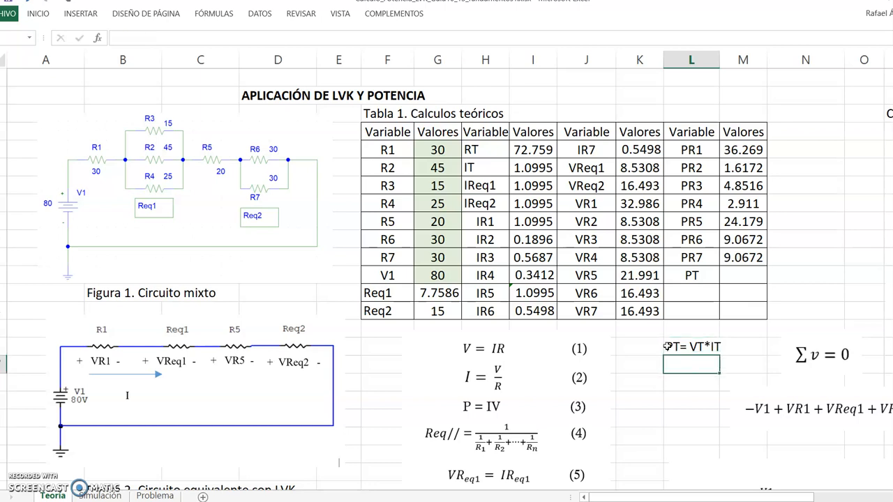
- Calculate the total power PT in M12 as V1 times IT (=G12*I6)
click(737, 278)
text(=)
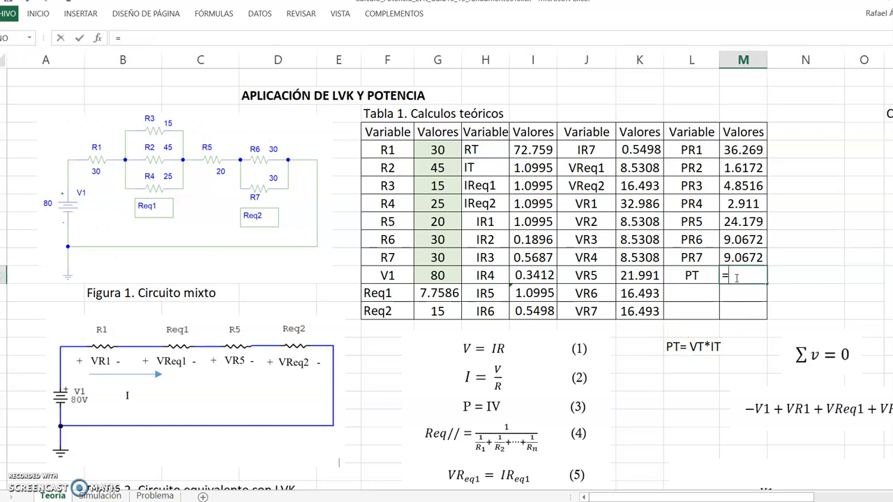
click(439, 276)
text(*)
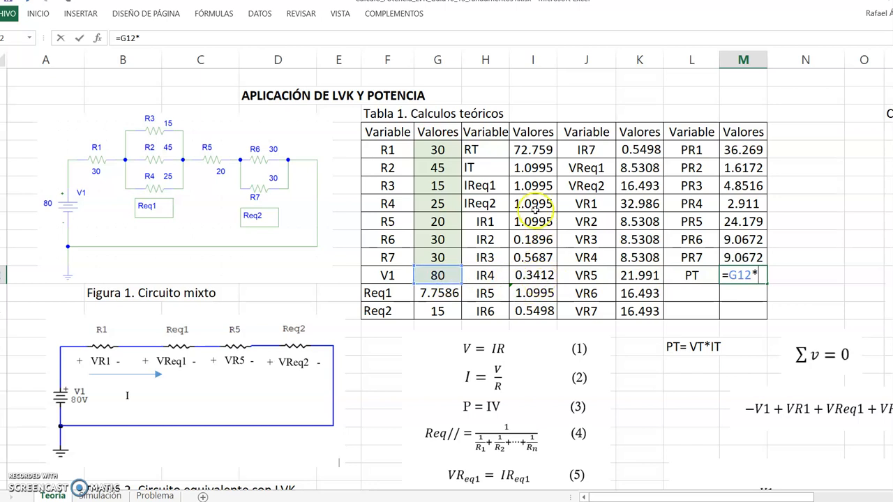
click(535, 169)
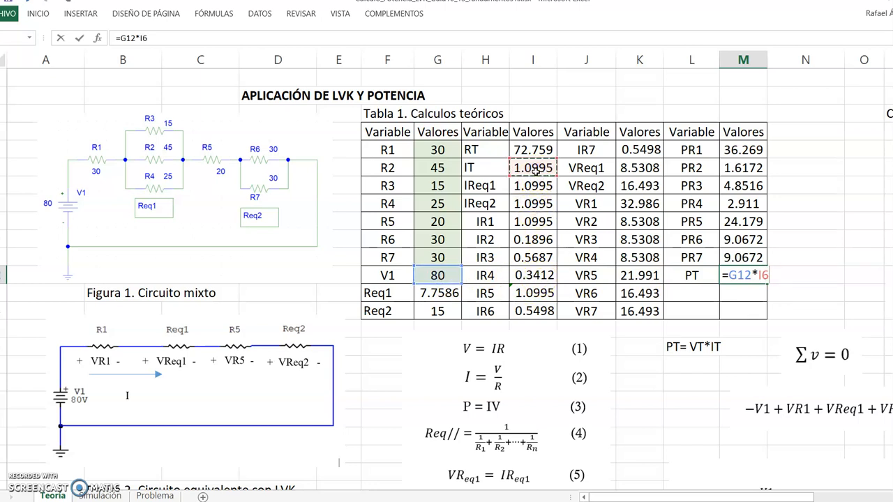
key(Return)
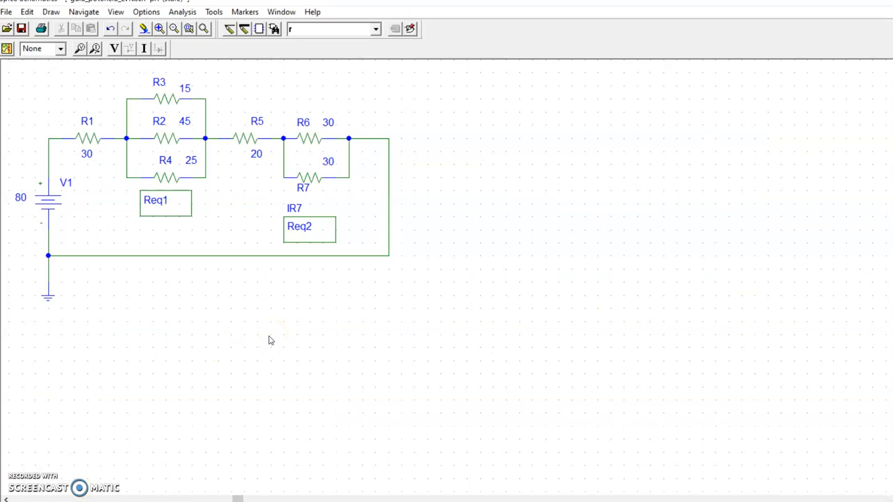
click(164, 216)
click(75, 129)
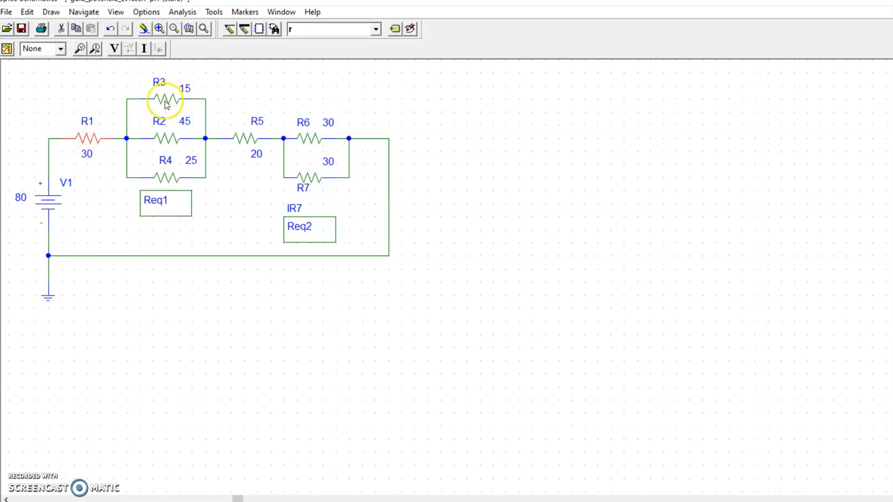
click(169, 139)
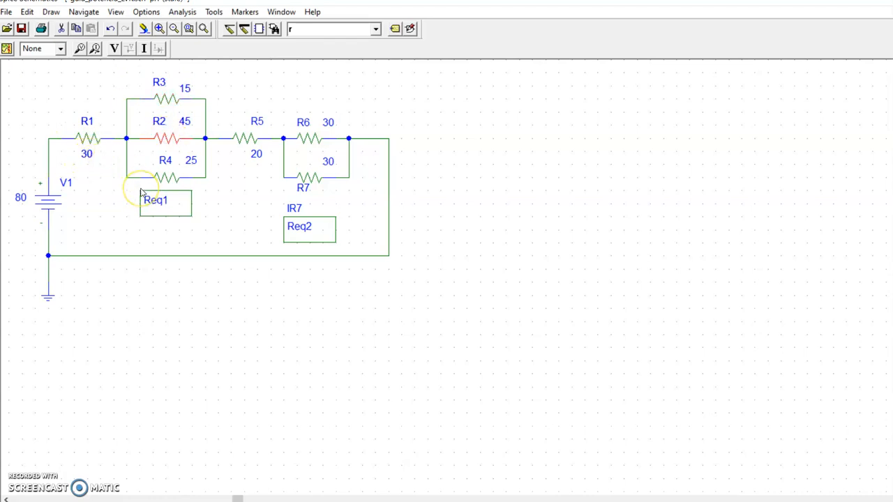
click(70, 256)
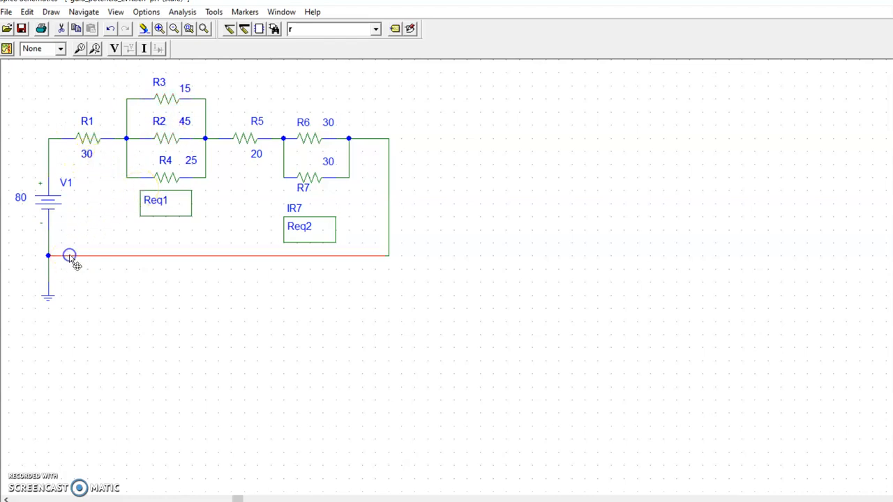
- Save the mixed circuit schematic in PSpice Schematics and run its simulation
click(20, 28)
click(173, 250)
click(173, 13)
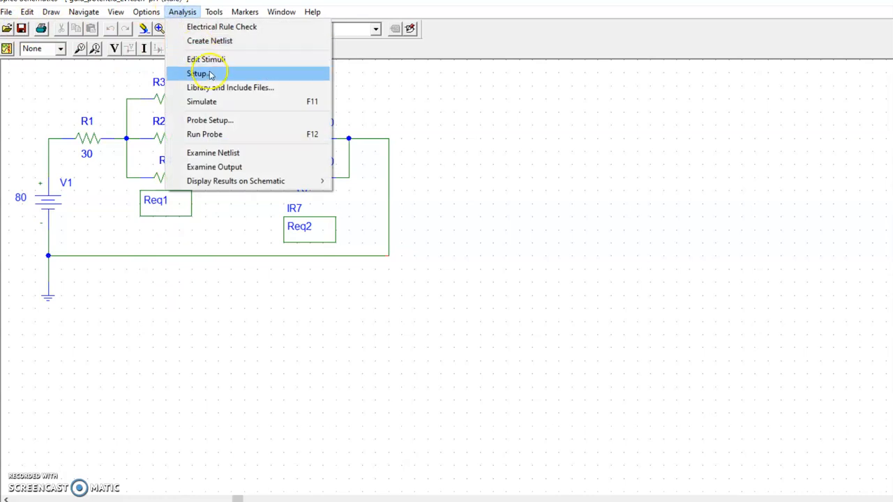
click(216, 102)
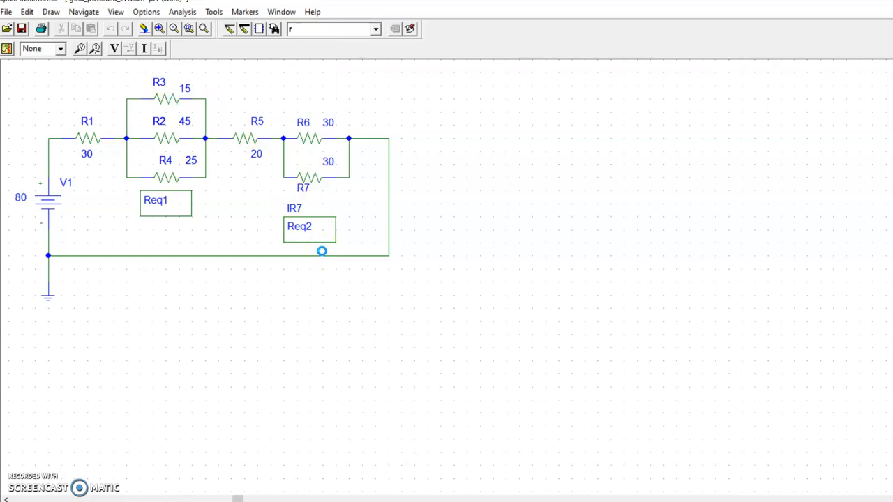
click(324, 256)
click(501, 401)
- Display the node voltages on the schematic and move the label of the node between R5 and Req2 above the circuit
click(114, 49)
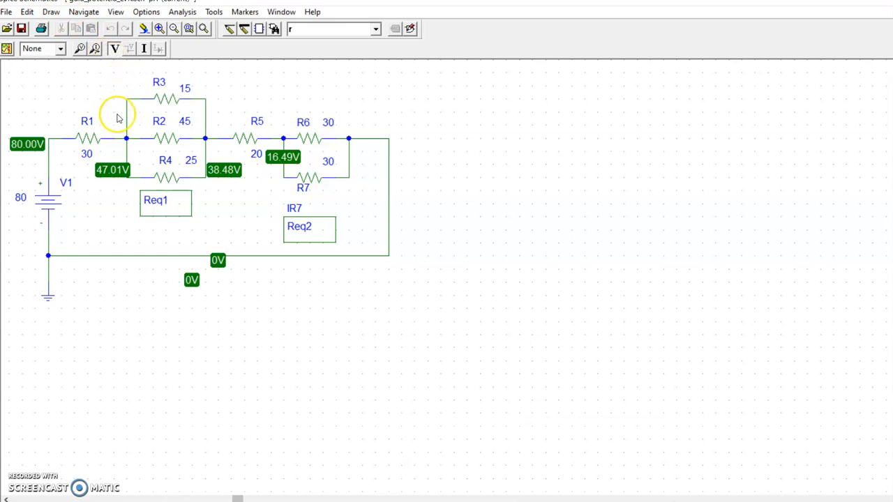
click(116, 173)
drag(116, 174, 129, 161)
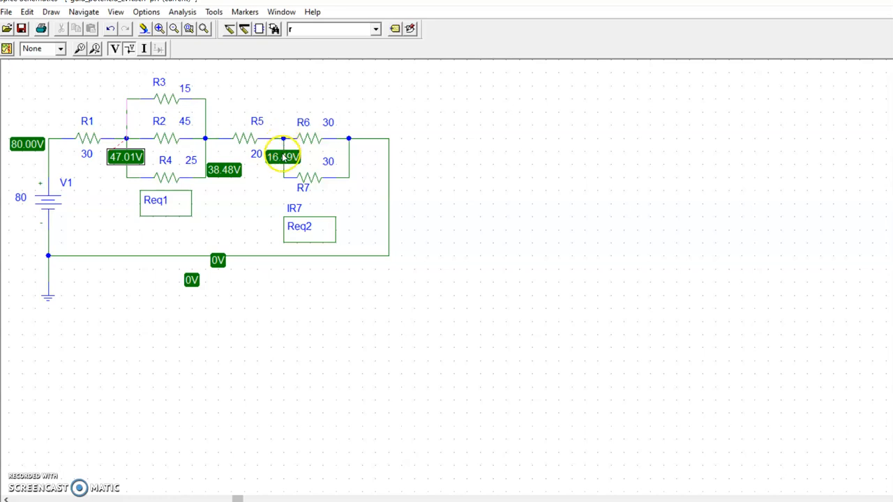
drag(284, 159, 284, 102)
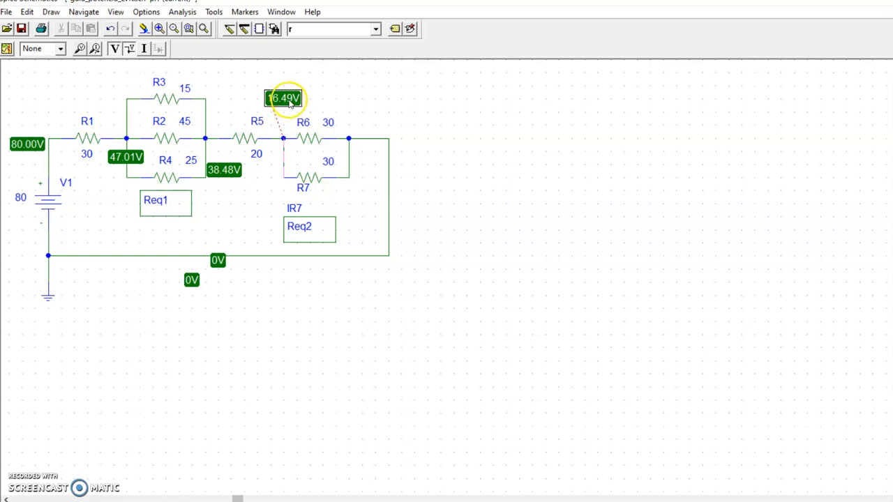
click(286, 118)
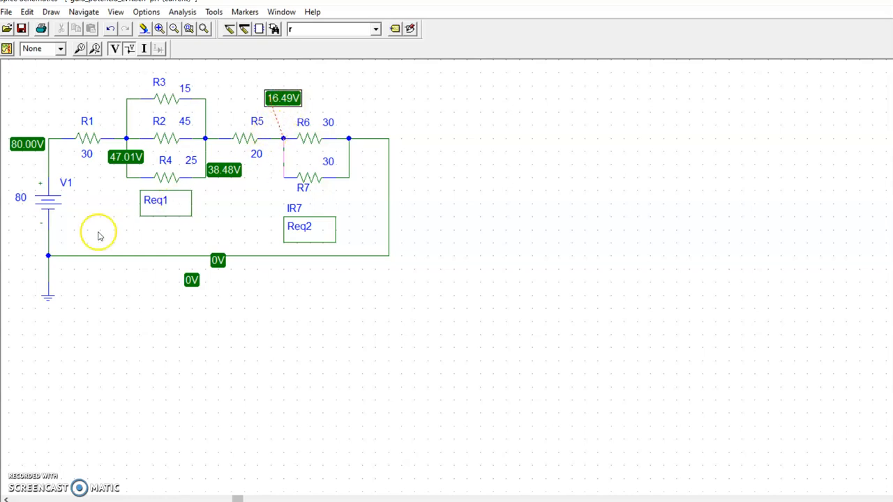
- Move the voltage label of the node between Req1 and R5 above its wire, and the label of the node between R1 and Req1 above R1
click(46, 259)
click(48, 258)
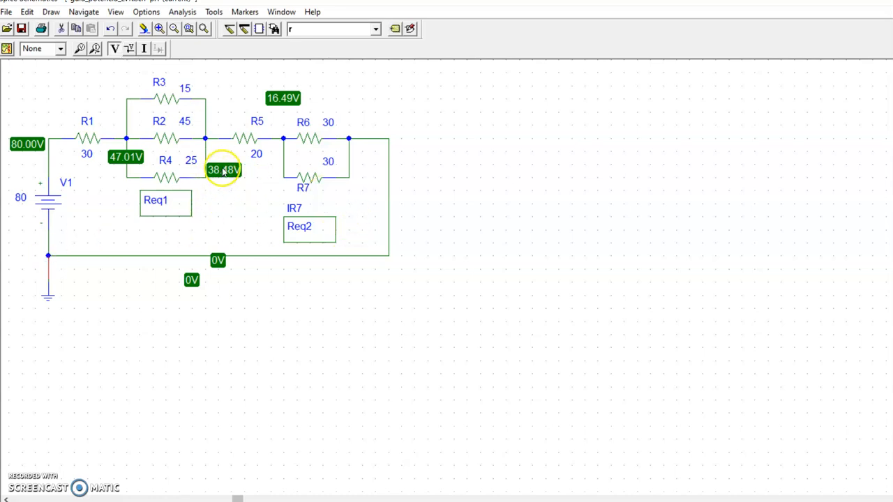
drag(223, 172, 229, 116)
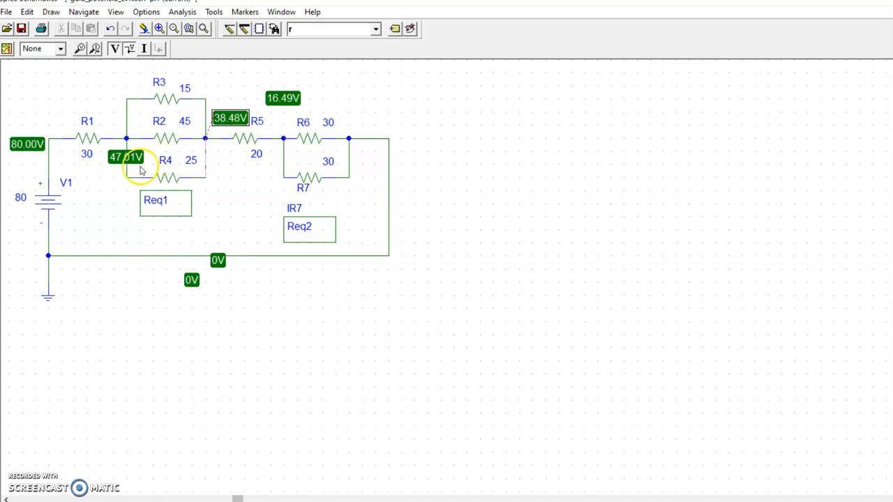
click(128, 163)
drag(132, 157, 112, 91)
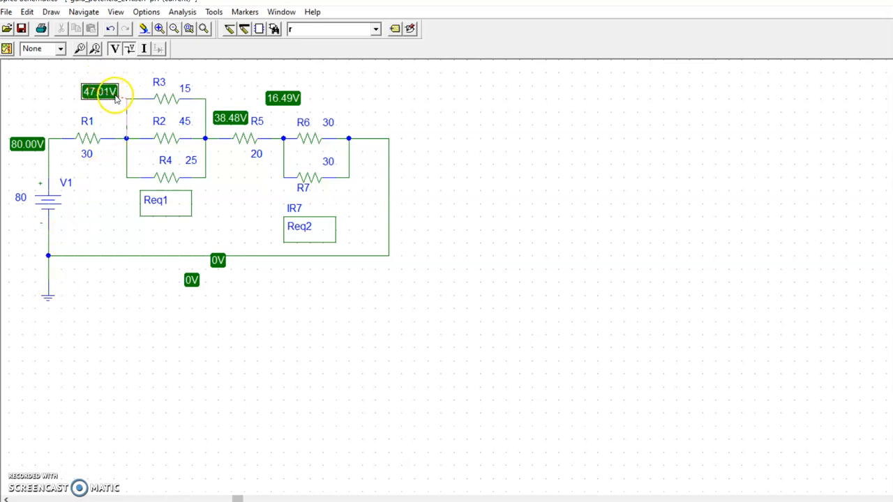
click(27, 144)
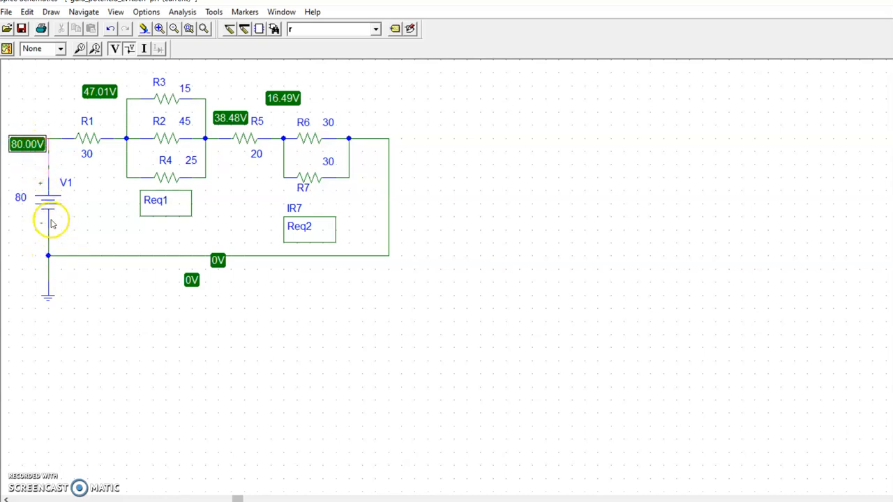
- Hide the node voltages on the schematic and display the branch currents instead
click(21, 206)
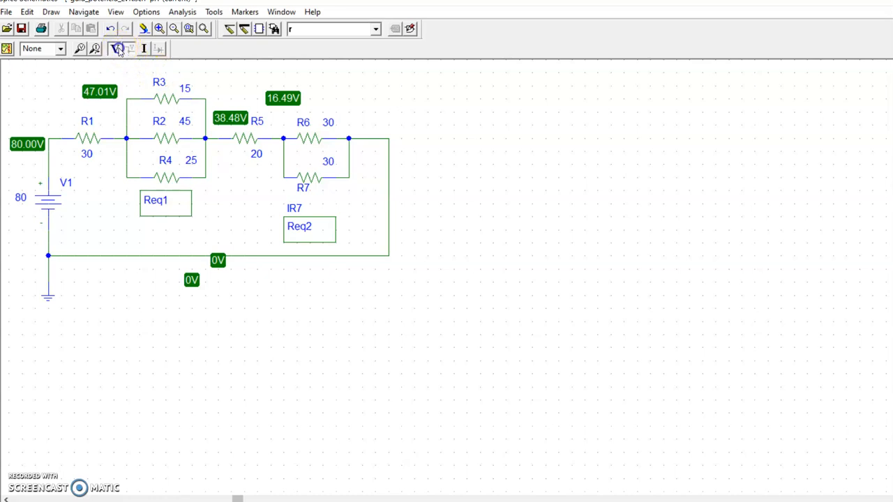
click(118, 49)
click(144, 49)
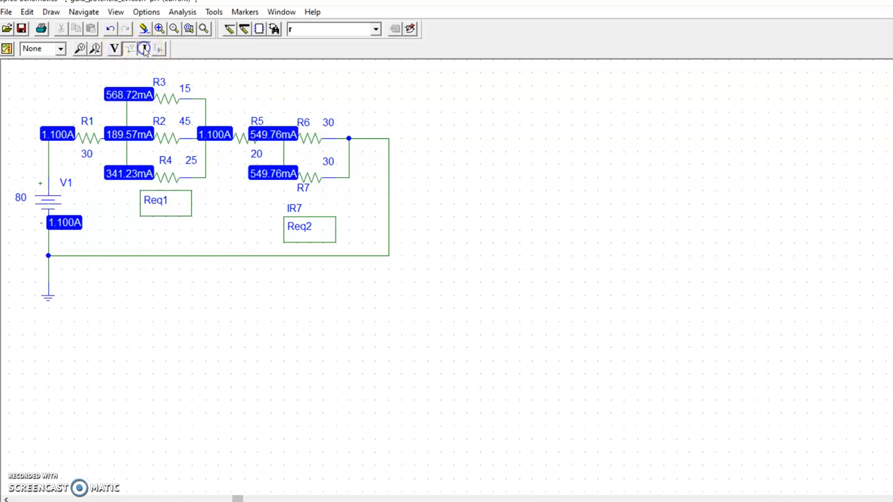
- Move the current label of R1 just above the wire between V1 and R1
click(59, 136)
drag(47, 134, 45, 121)
click(57, 124)
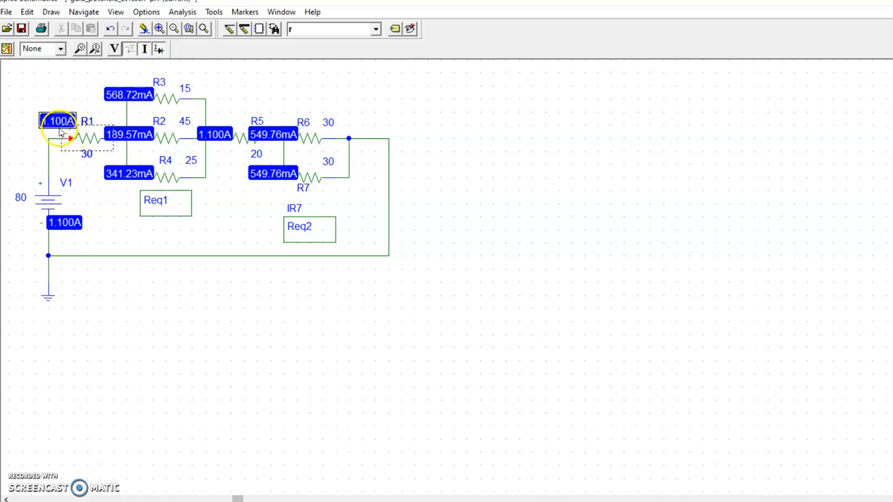
click(96, 138)
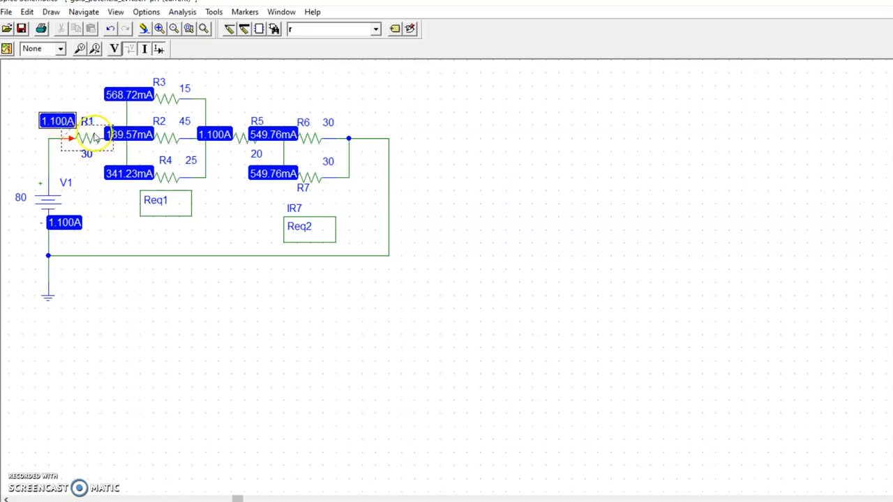
click(54, 122)
drag(47, 126, 44, 129)
- Move R2's current label over its resistor, R3's label above R3, and R4's label just below R4
click(145, 136)
drag(135, 135, 160, 125)
click(141, 78)
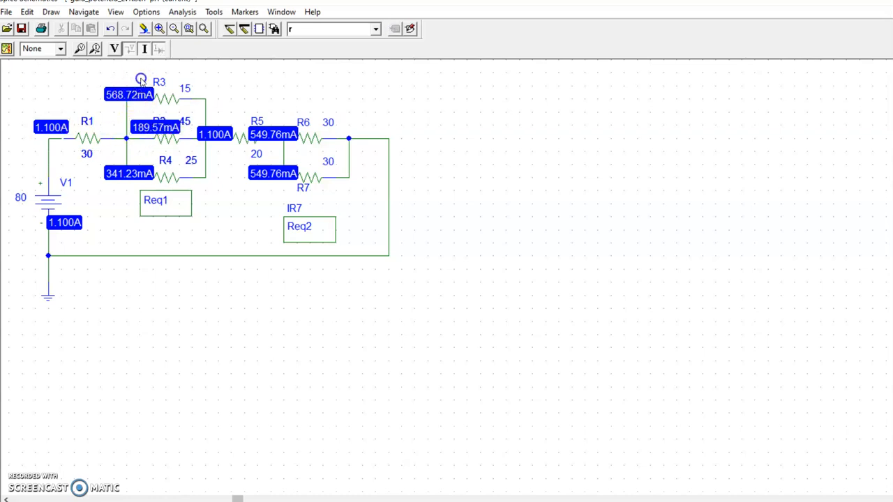
drag(121, 93, 152, 69)
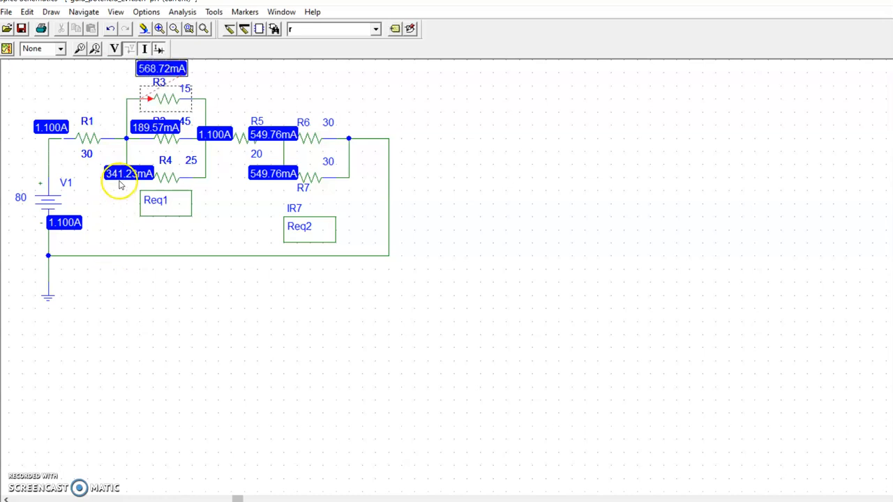
click(115, 174)
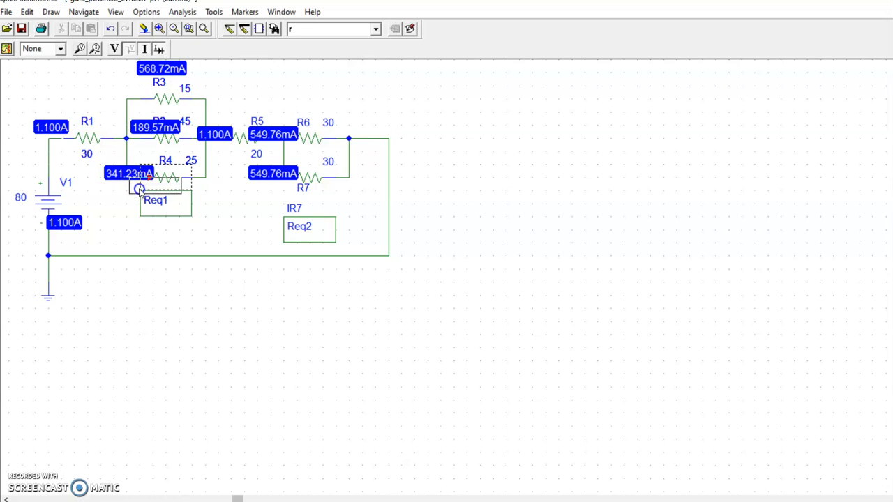
drag(115, 175, 142, 187)
click(115, 131)
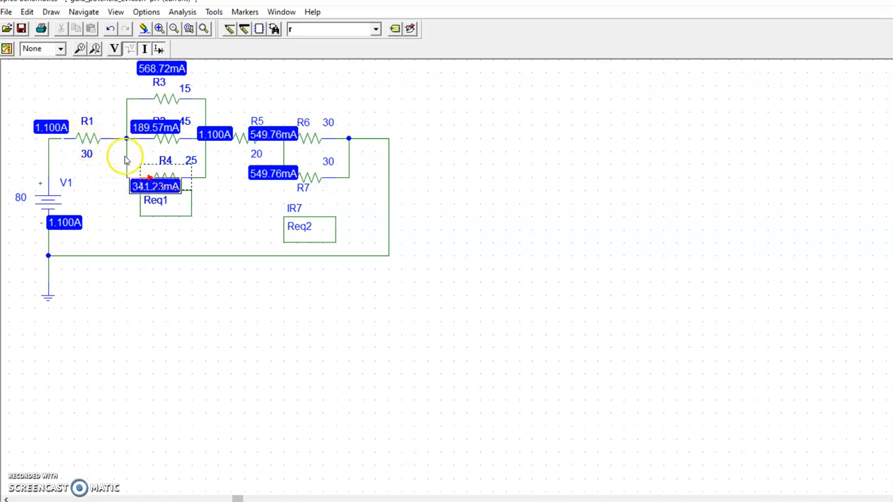
- Move the current label of R3 beside the R3 name, above the upper left corner of the parallel group
click(149, 132)
click(166, 99)
click(170, 136)
click(167, 136)
click(162, 132)
click(144, 71)
click(145, 72)
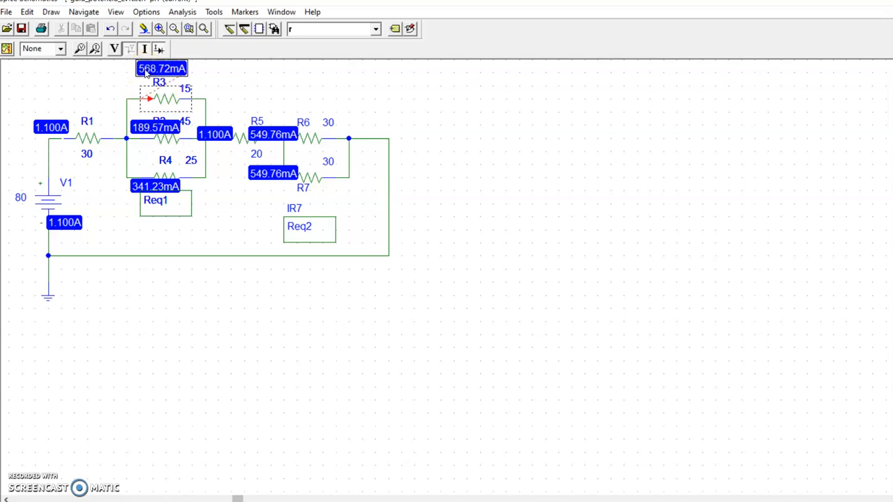
drag(145, 72, 109, 81)
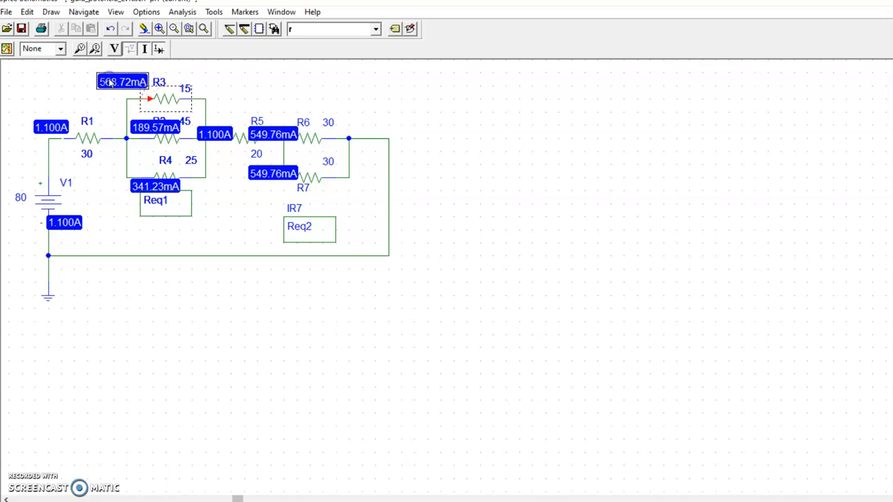
- Reposition R2's current label over its resistor and R4's current label below R4, across the left edge of the Req1 box
click(145, 130)
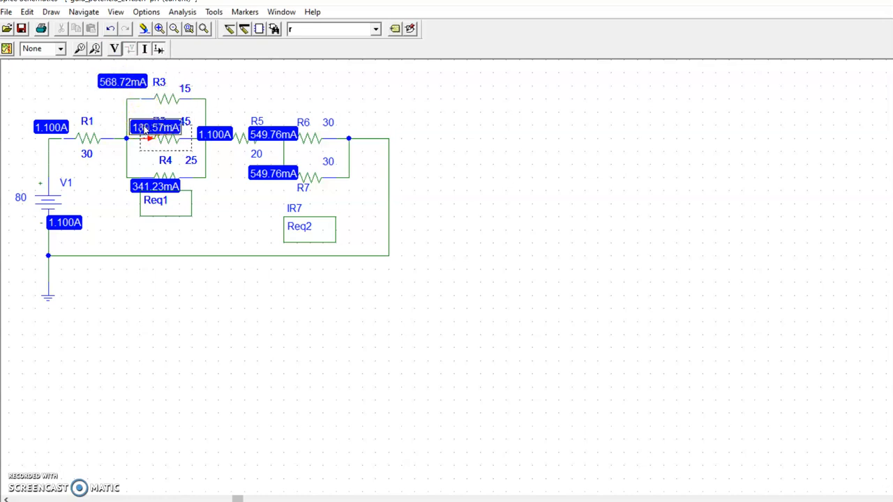
drag(145, 130, 154, 157)
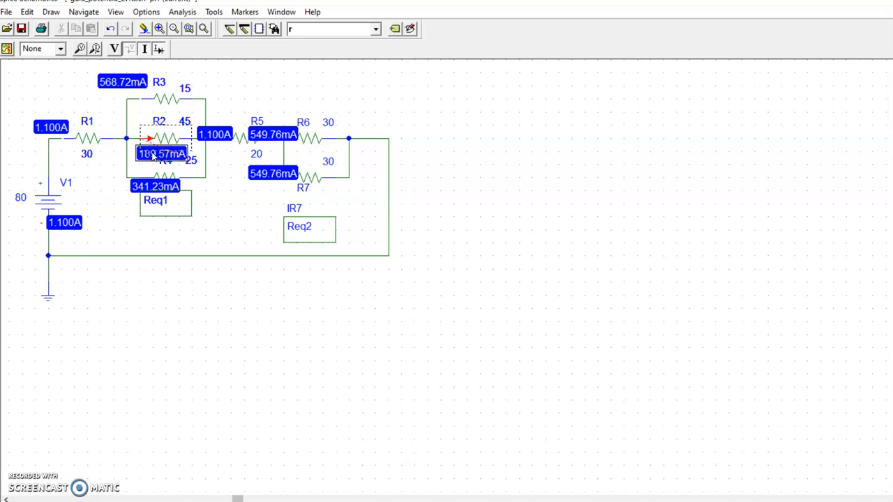
click(154, 190)
drag(154, 190, 147, 219)
click(156, 155)
drag(161, 152, 161, 134)
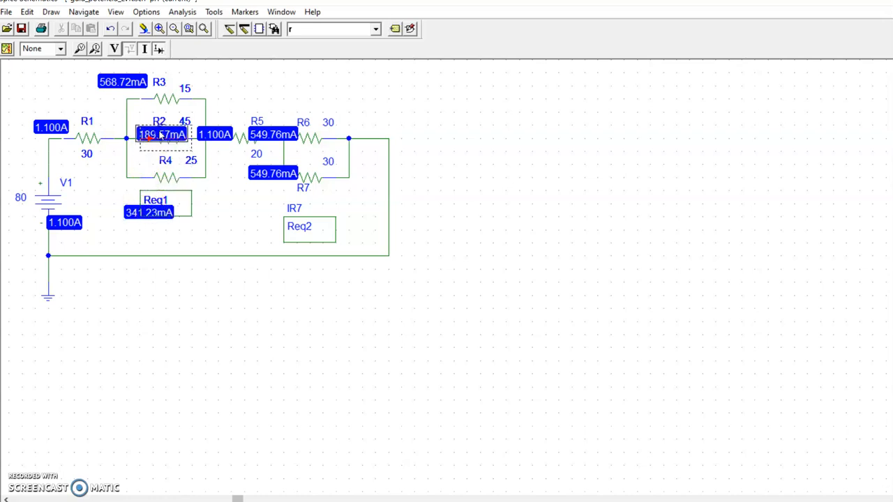
click(134, 217)
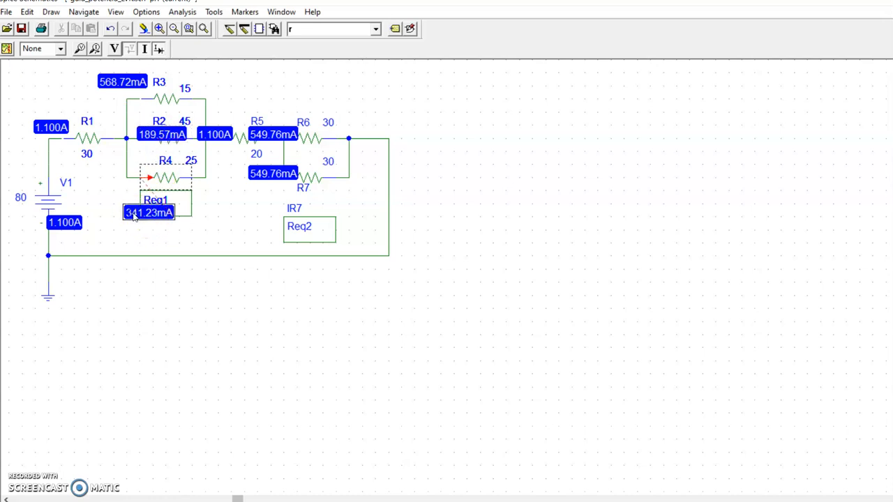
drag(129, 212, 116, 200)
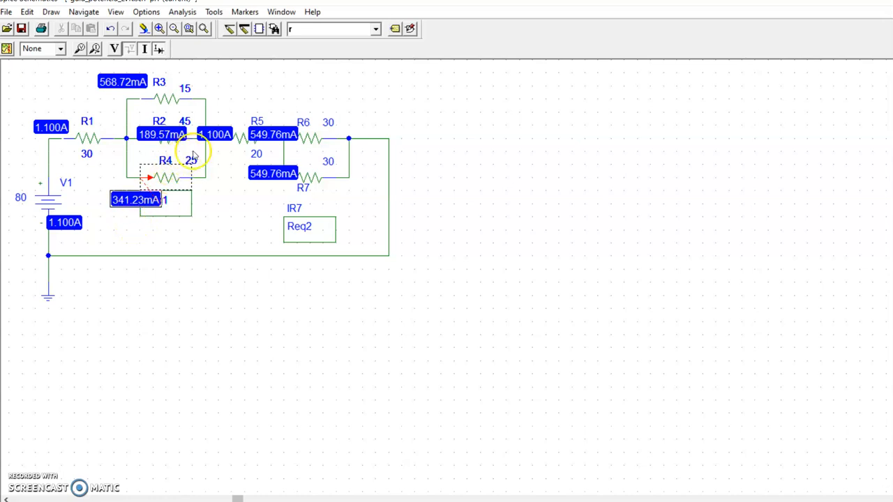
- Move the current label of R5 above its left lead and the current label of R6 above R6
click(212, 134)
drag(213, 135, 234, 127)
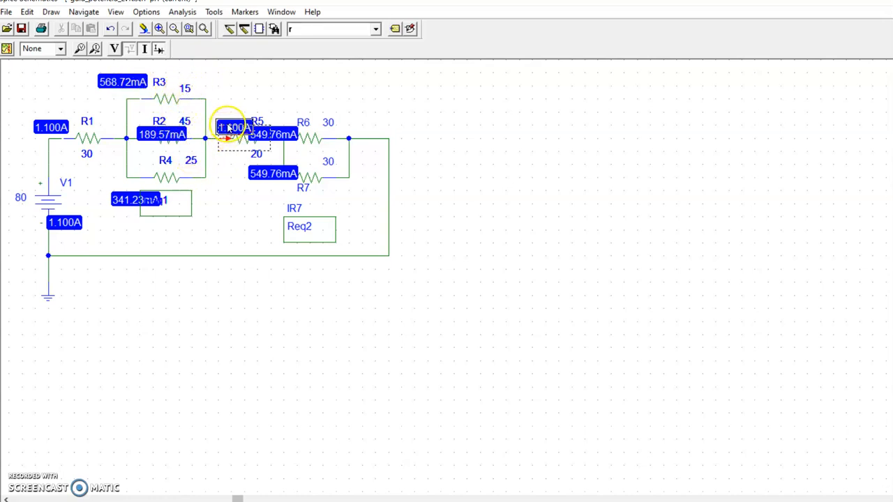
drag(229, 127, 229, 117)
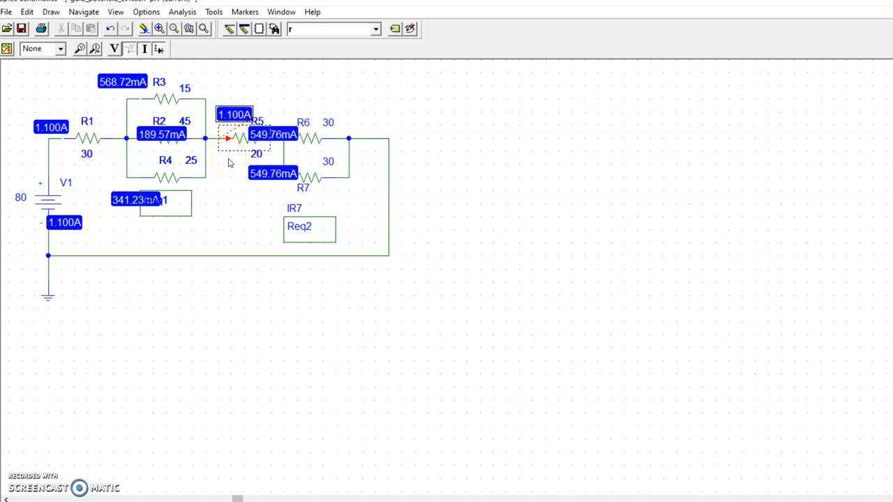
click(279, 132)
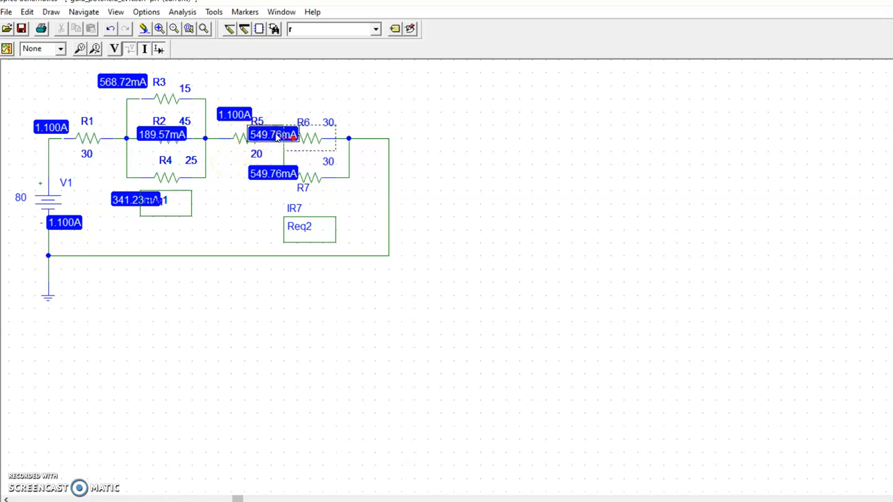
drag(279, 132, 311, 106)
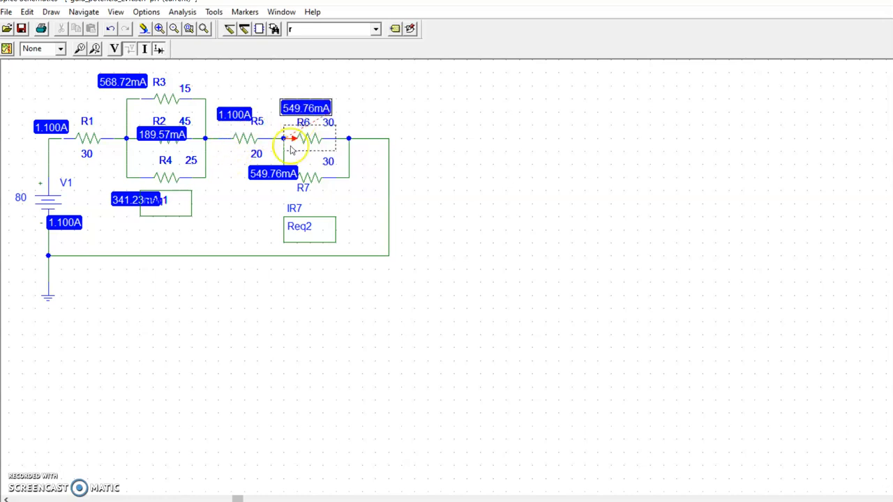
- Move the current label of R7 off the wires to a spot below and left of R7
click(263, 180)
drag(263, 181, 348, 195)
click(284, 141)
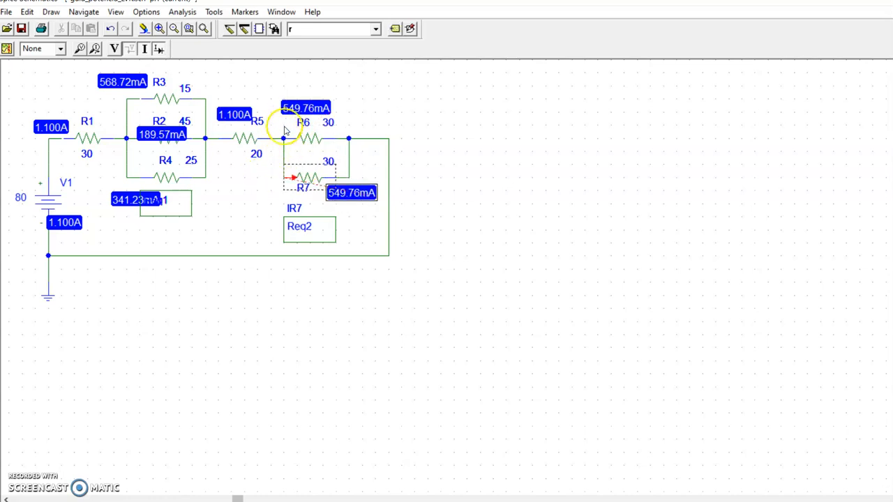
click(301, 109)
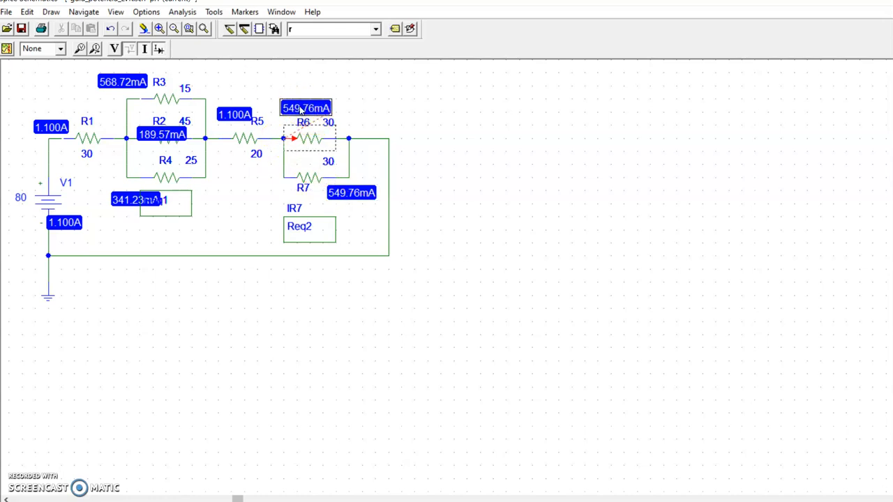
click(356, 195)
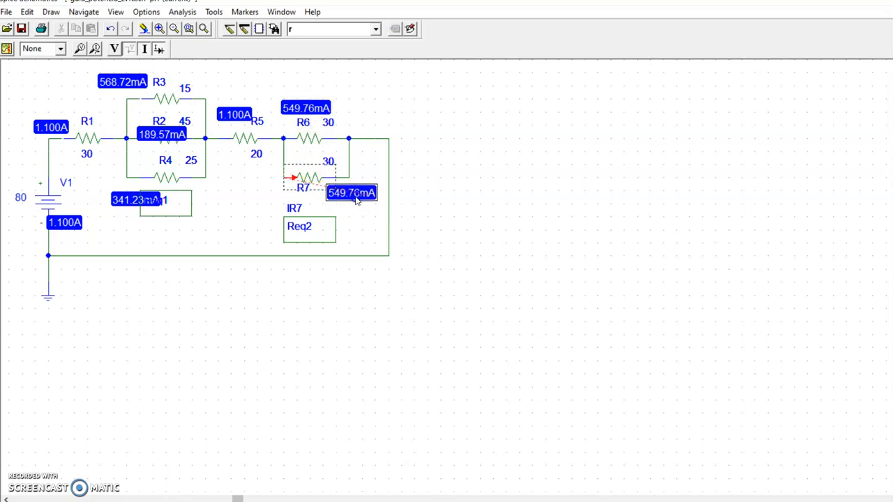
drag(220, 164, 274, 198)
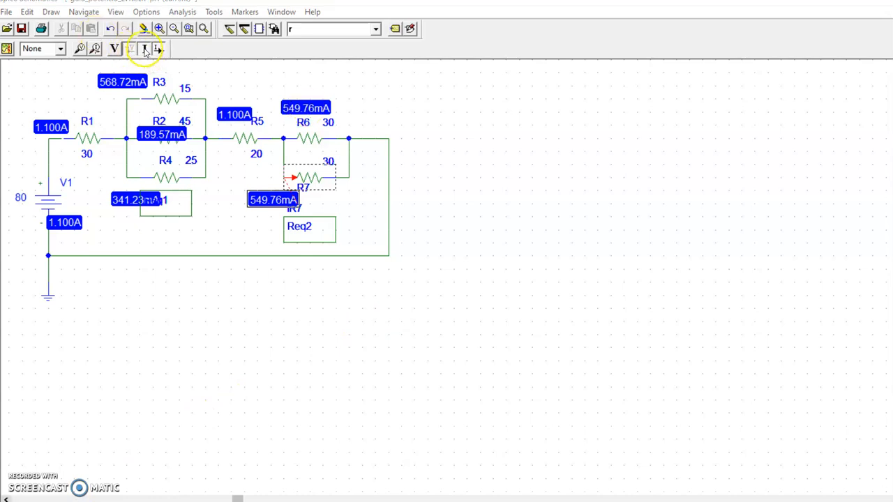
- Display the node voltages together with the currents and shift the voltage label between R1 and Req1 away from R3's current label
click(115, 49)
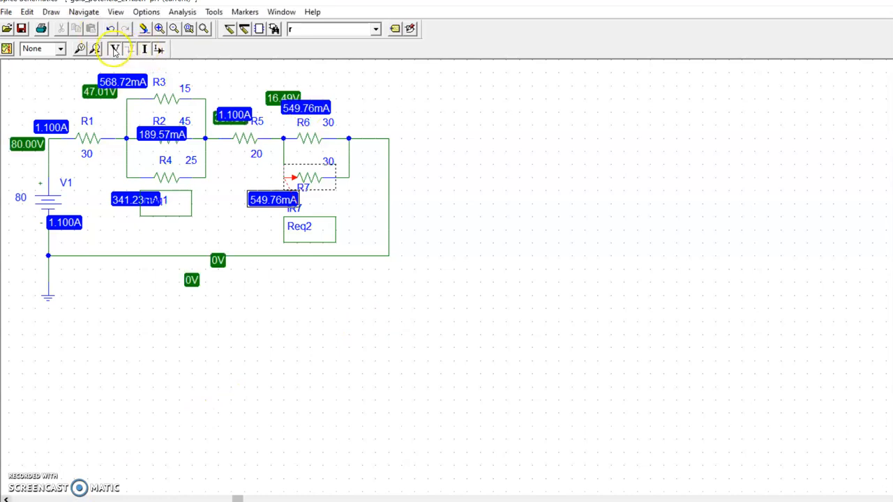
click(71, 75)
click(92, 96)
drag(92, 96, 78, 102)
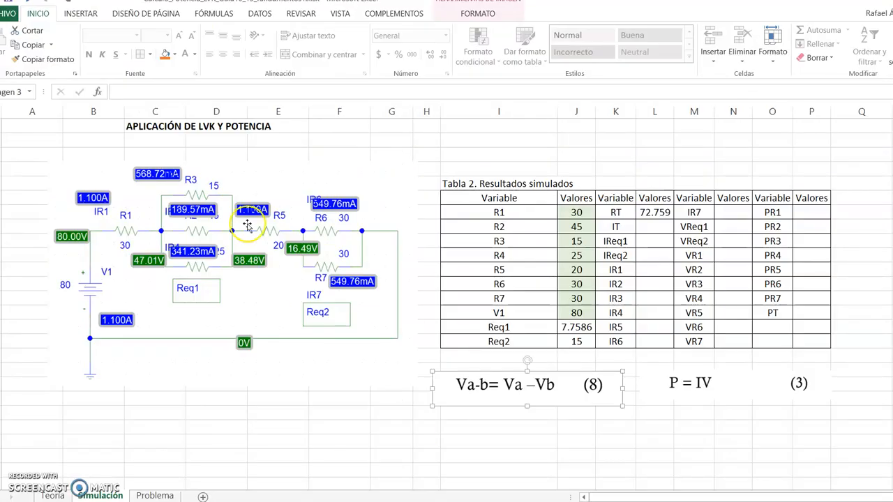
- Switch to the Simulación sheet in Excel and move the circuit picture slightly down and to the left
click(247, 225)
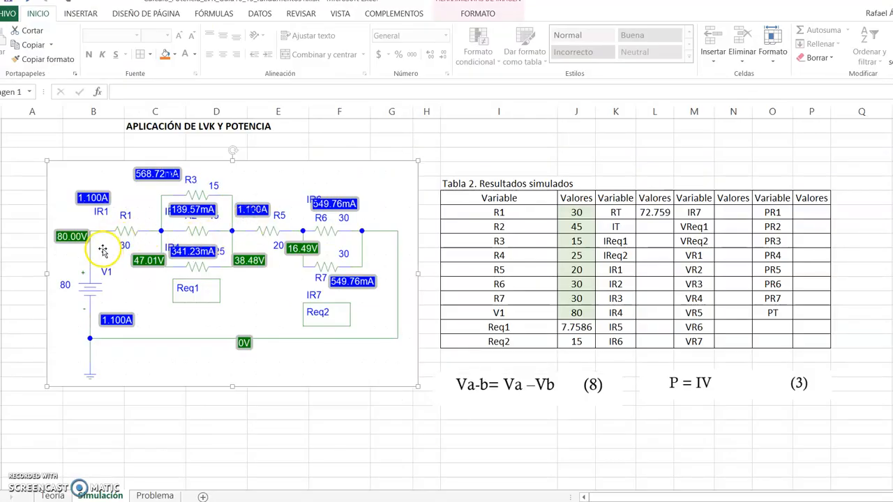
drag(277, 312, 267, 323)
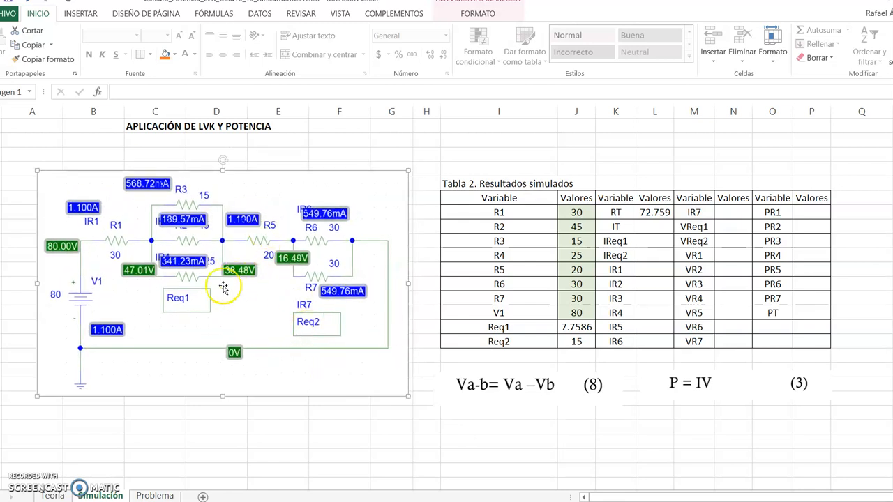
- Write the note "VR1 =" in column I below the Va-b formula and 80-47.01 beside it in column J
click(480, 426)
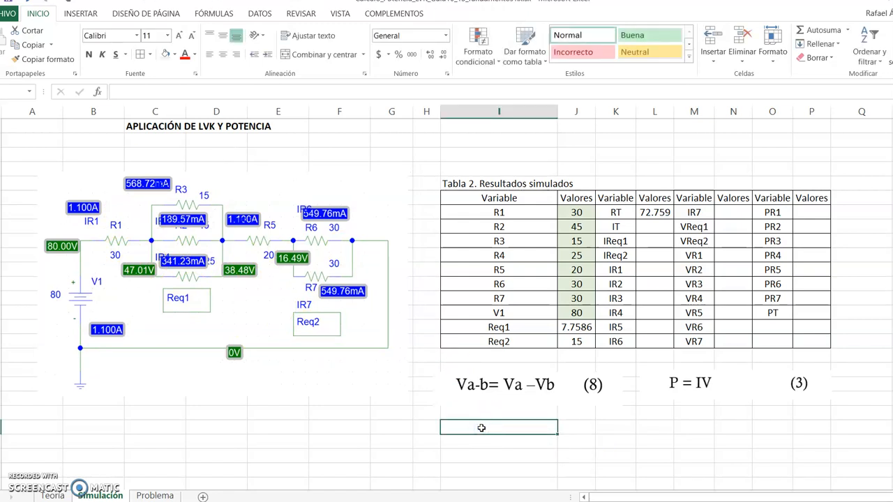
text(v)
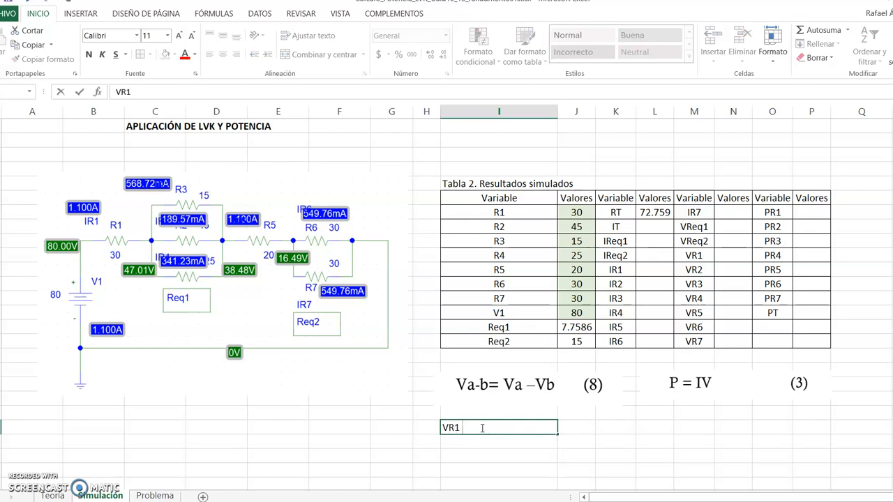
key(Tab)
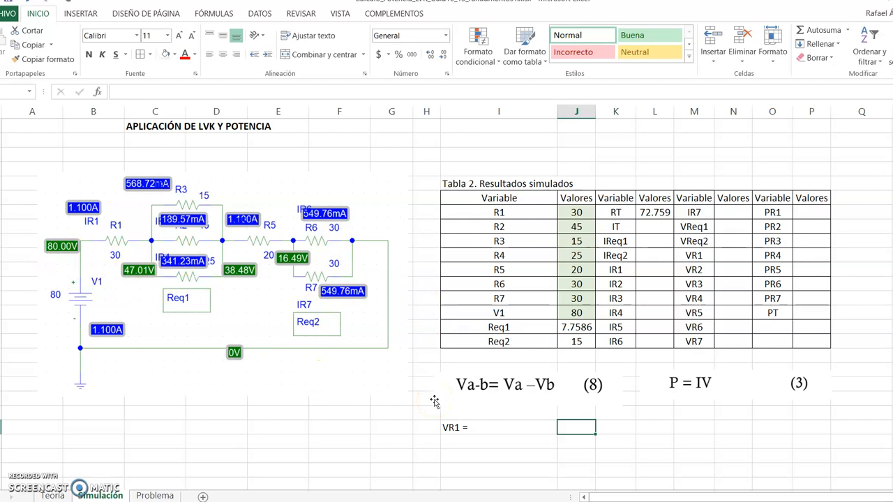
text(80-47.)
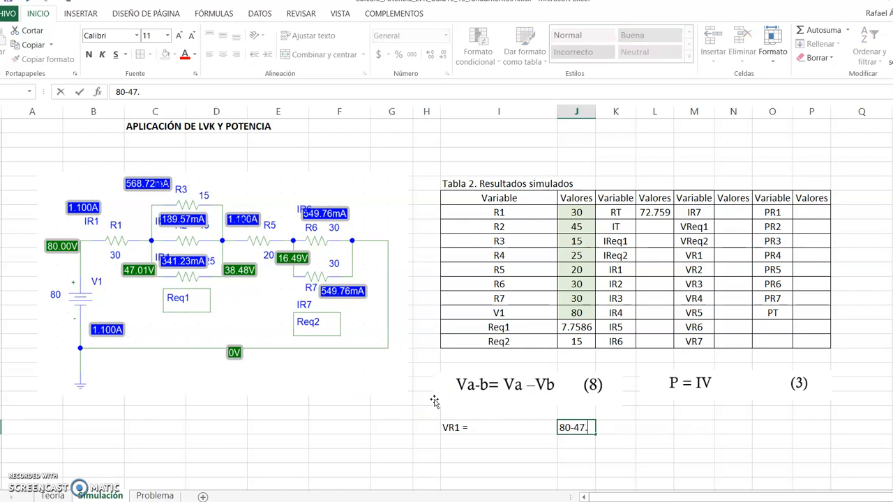
text(01)
key(Return)
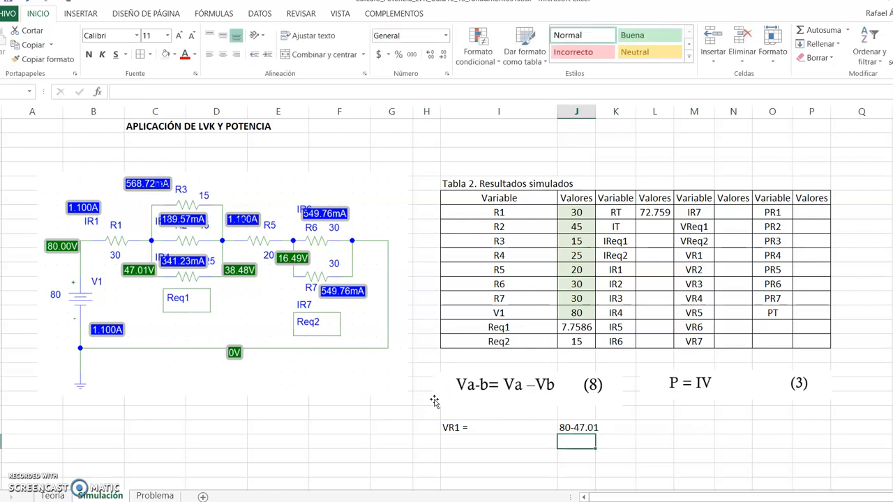
click(475, 423)
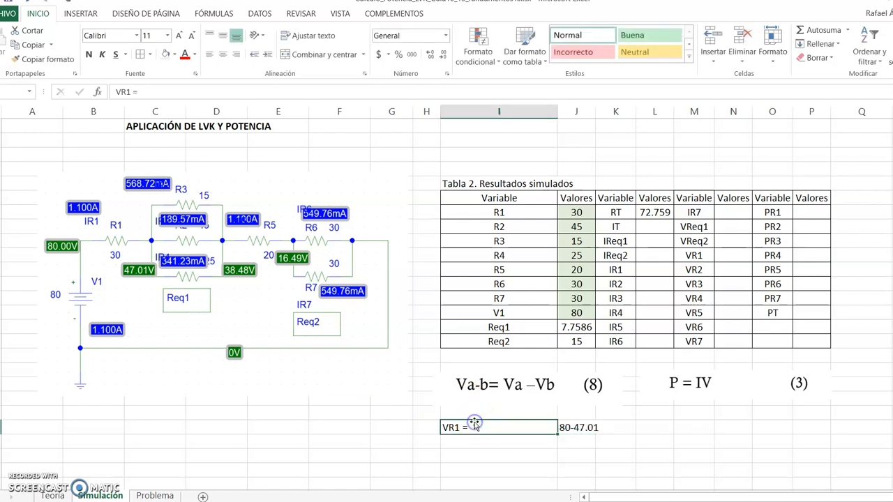
- Calculate VR1 in its value cell in column N of the simulated results table with =80-47.01
click(653, 239)
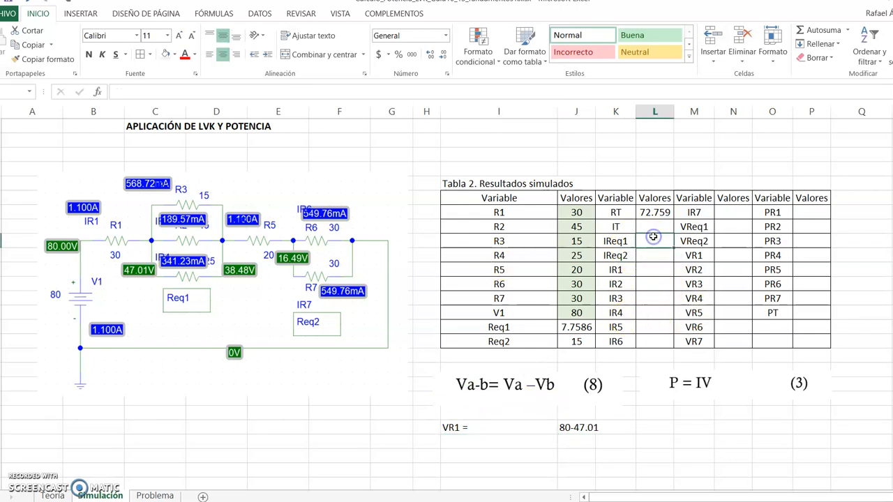
click(655, 224)
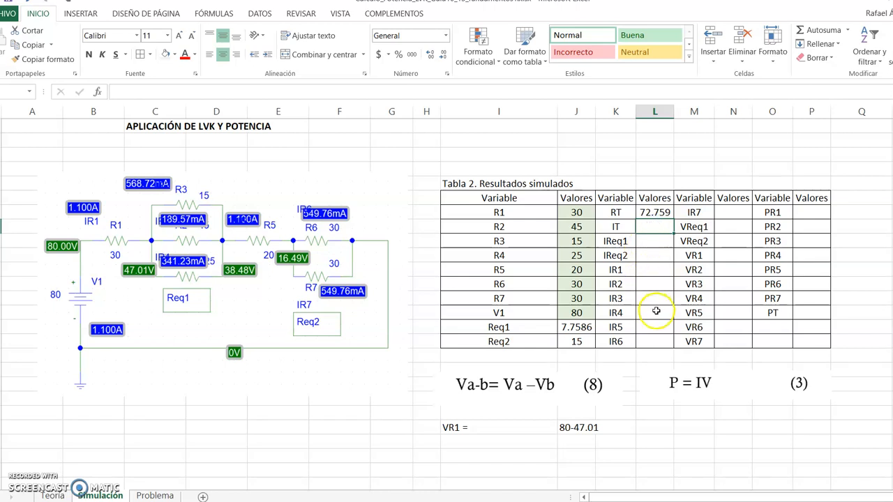
click(725, 256)
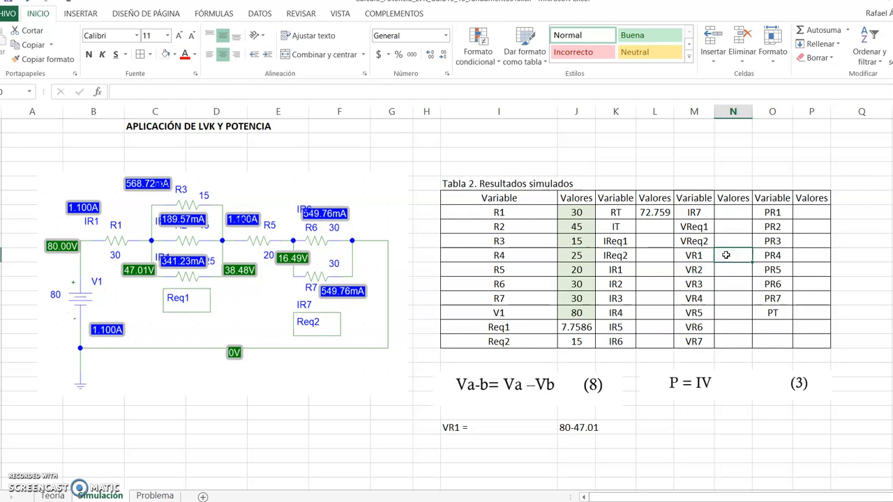
text(7)
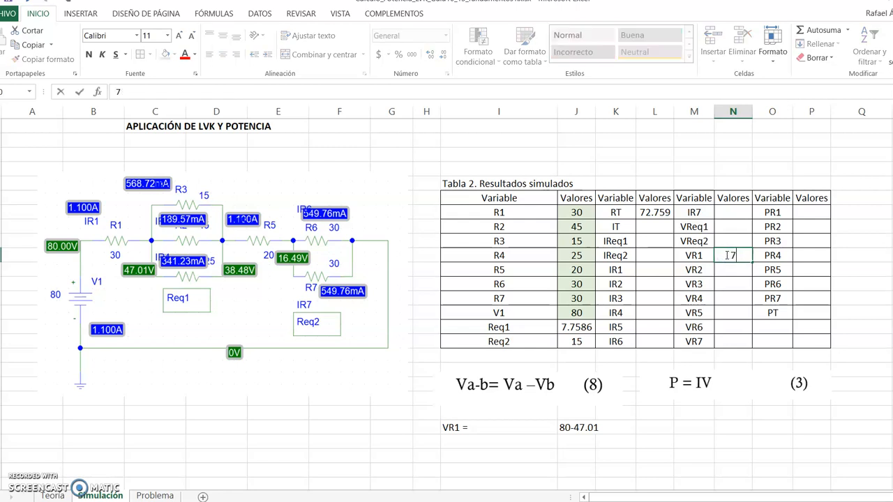
text(=)
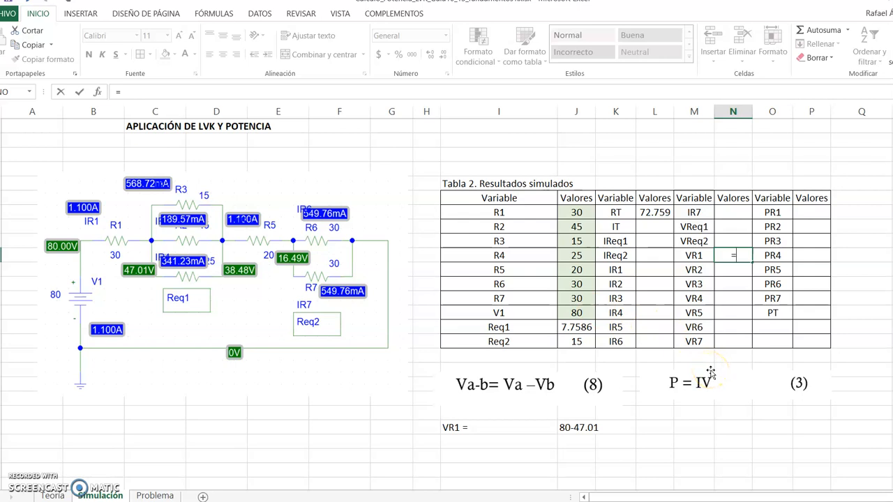
text(80-47.01)
key(Return)
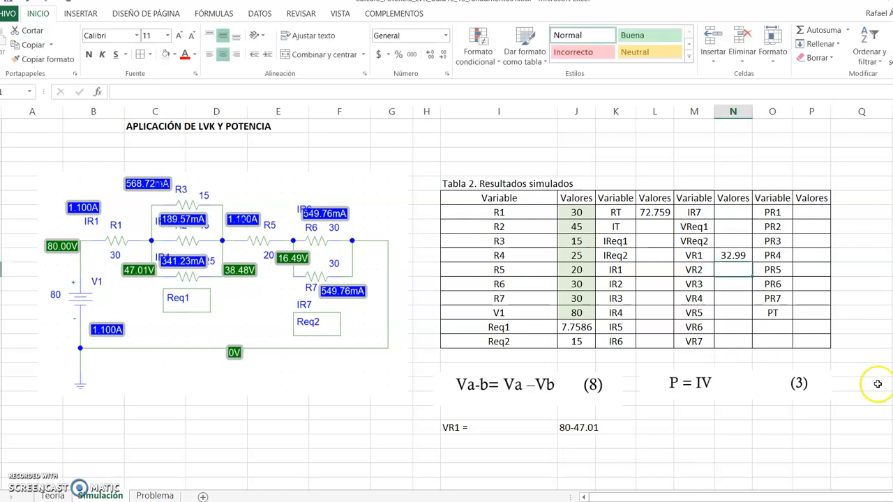